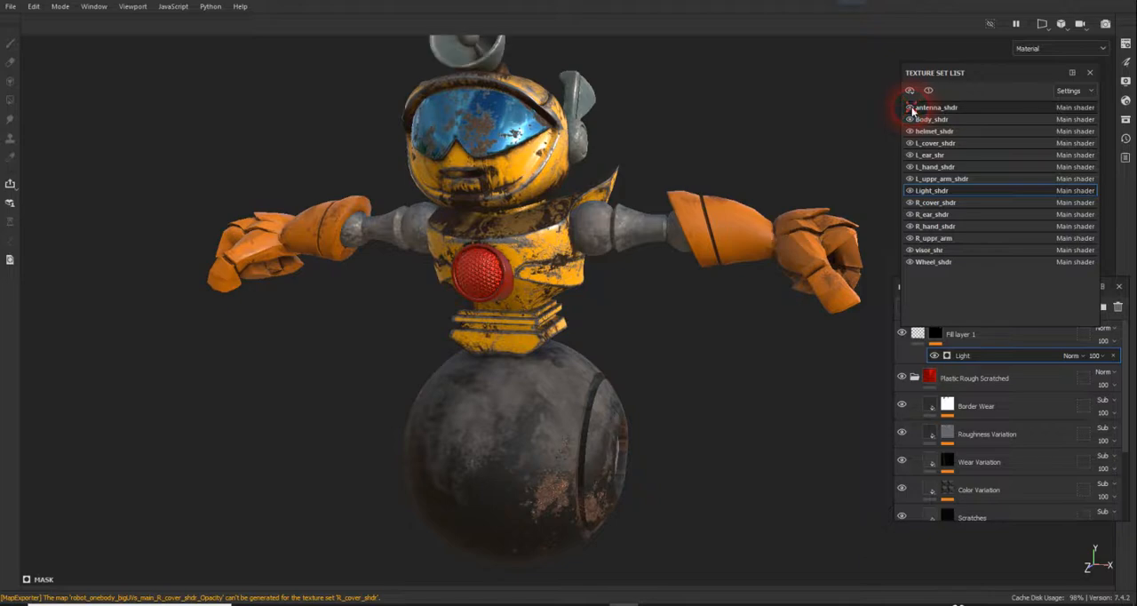
{"action": "left_click_drag", "start_coordinate": [737, 122], "coordinate": [772, 189], "text": "alt"}
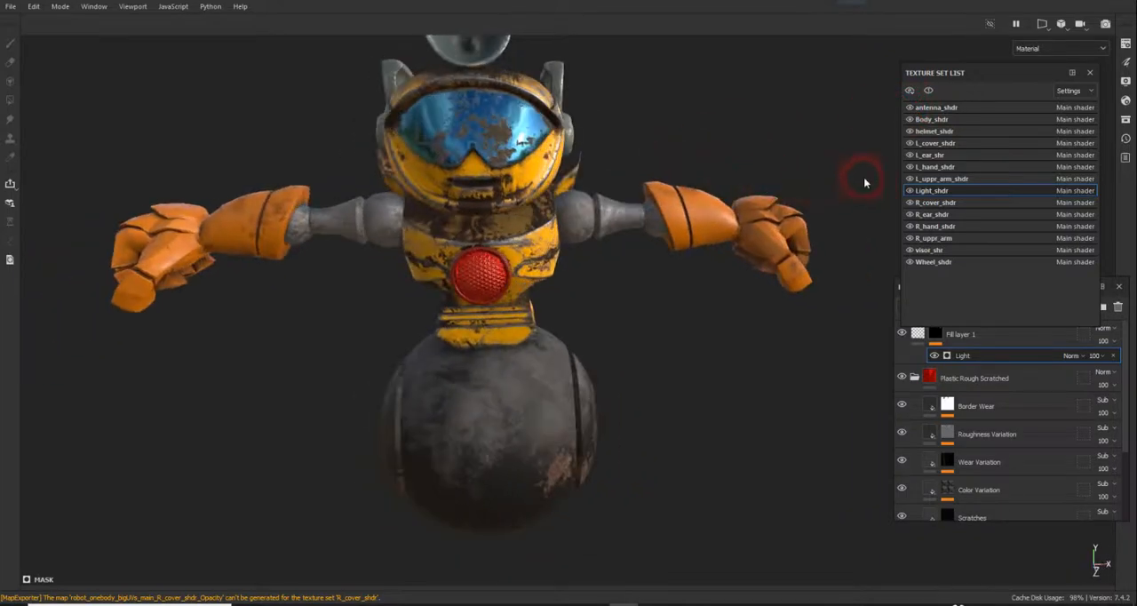
{"action": "left_click", "coordinate": [910, 157]}
{"action": "left_click", "coordinate": [910, 156]}
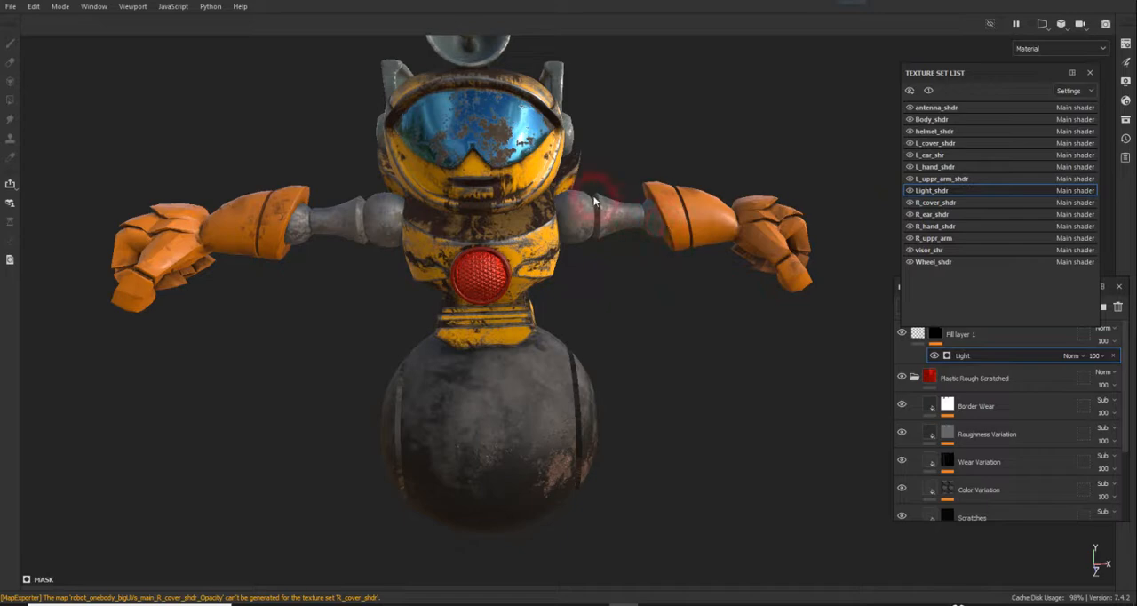
Step: Start a texture export and browse for its output directory in the sourceimages folder of Test_Substance
{"action": "left_click", "coordinate": [10, 6]}
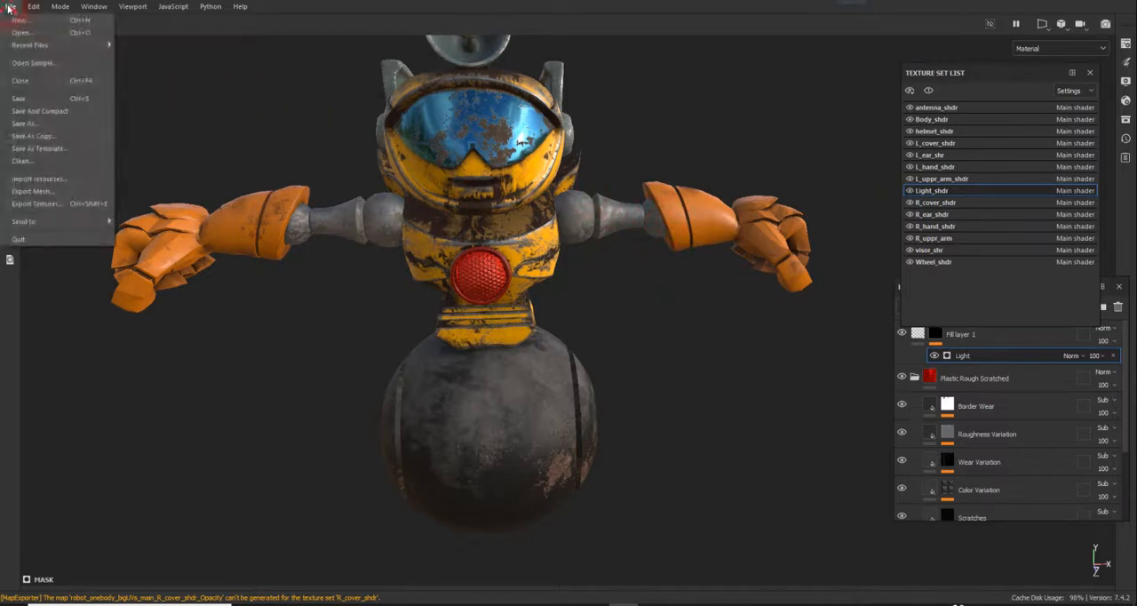
{"action": "left_click", "coordinate": [68, 204]}
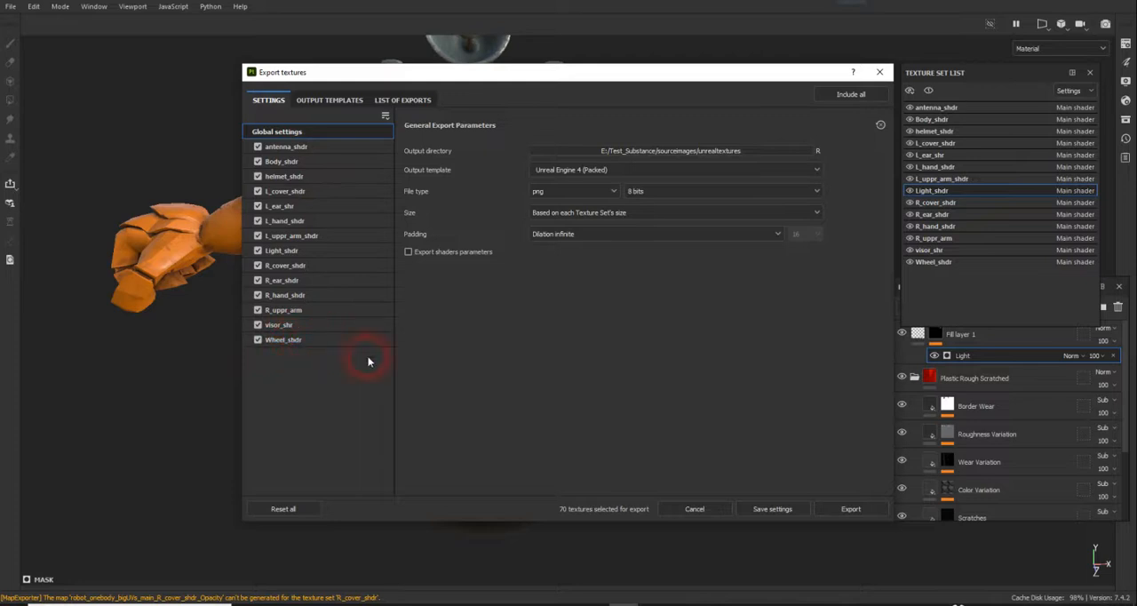
{"action": "left_click", "coordinate": [731, 153]}
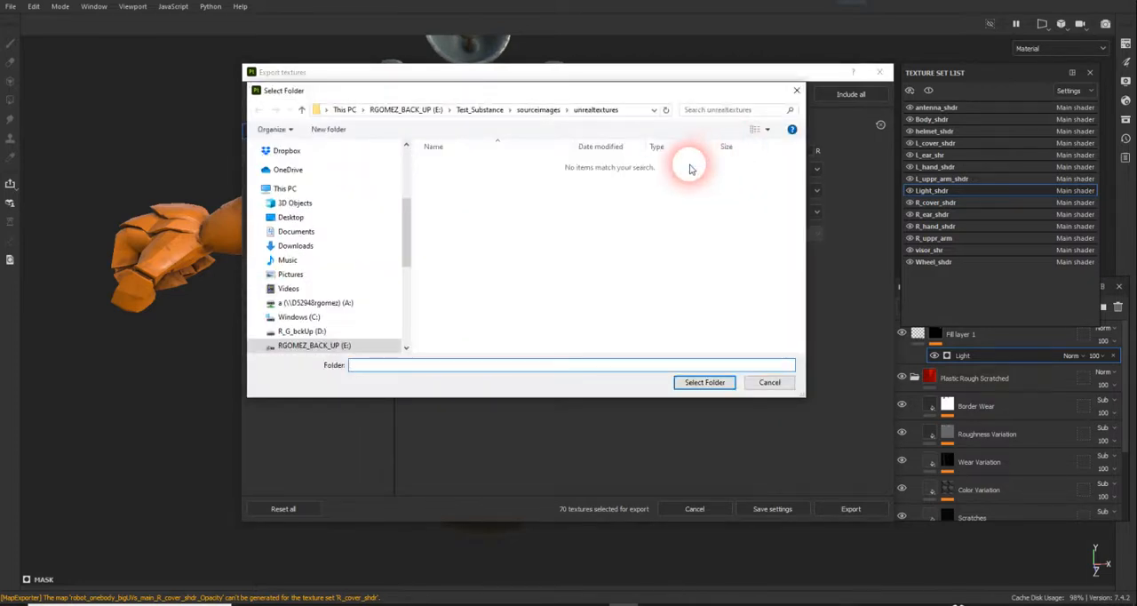
{"action": "left_click", "coordinate": [544, 113]}
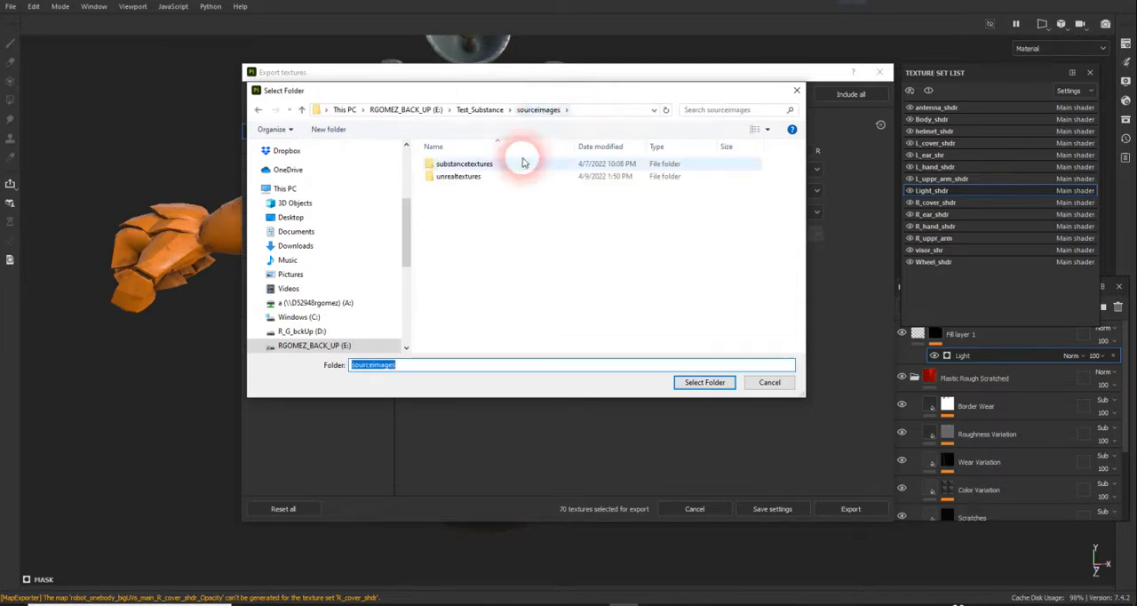
Step: Create a folder named fromSubstancetoUnreal inside sourceimages and set it as the export's output directory
{"action": "right_click", "coordinate": [478, 217]}
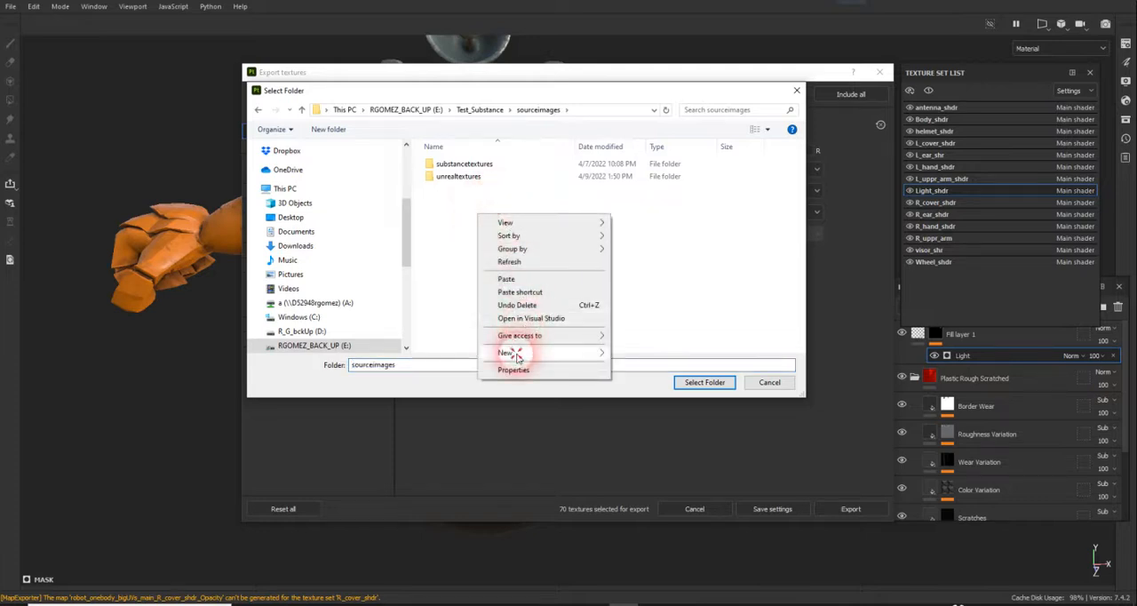
{"action": "mouse_move", "coordinate": [604, 352]}
{"action": "left_click", "coordinate": [638, 356]}
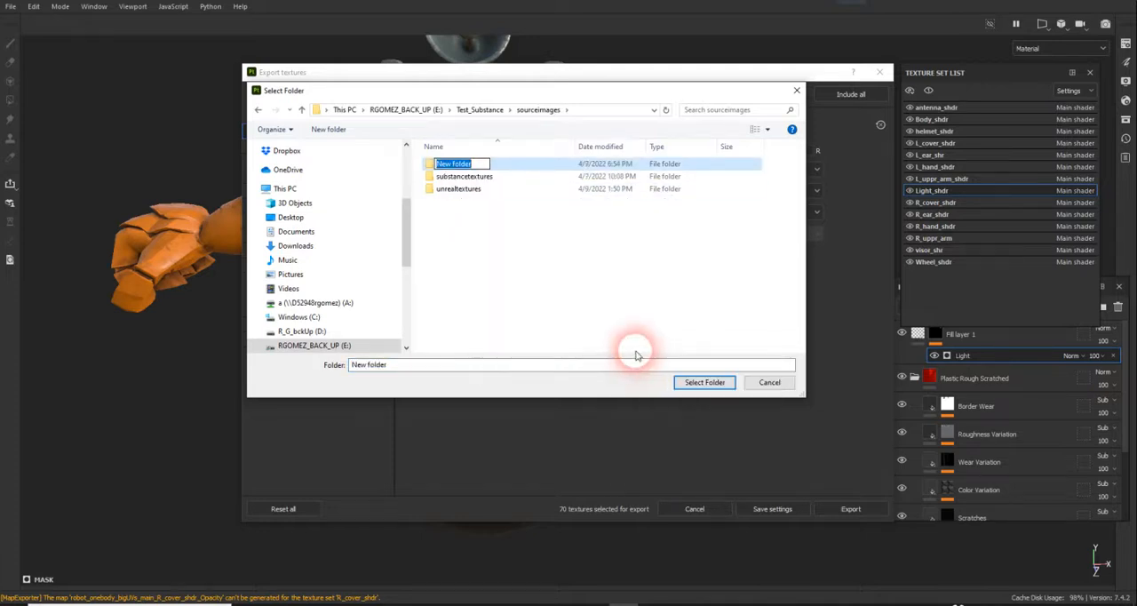
{"action": "type", "text": "from"}
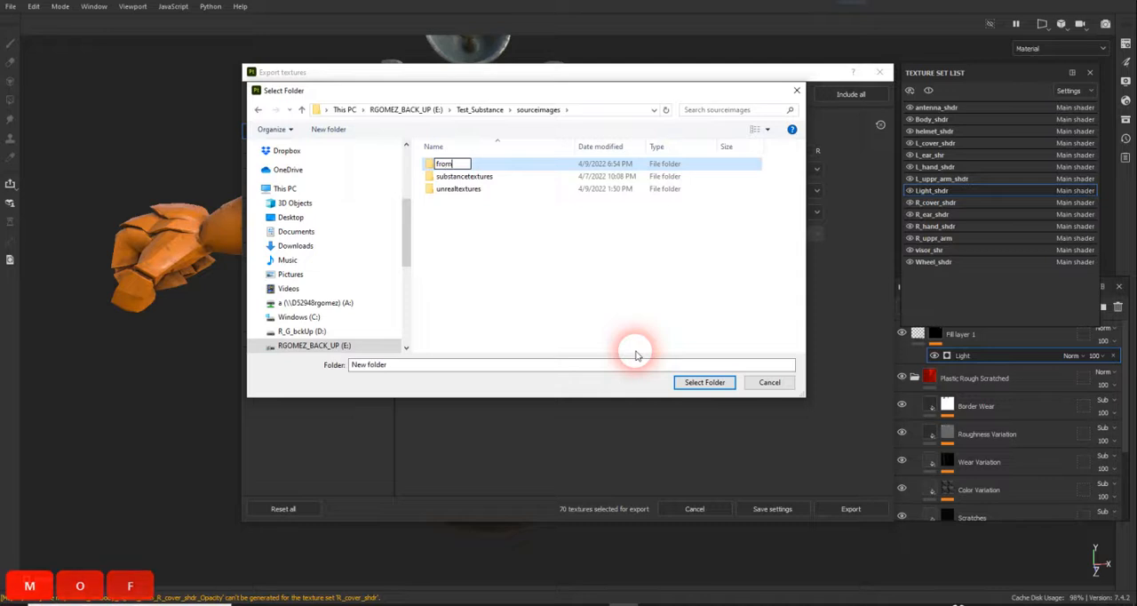
{"action": "type", "text": "substance"}
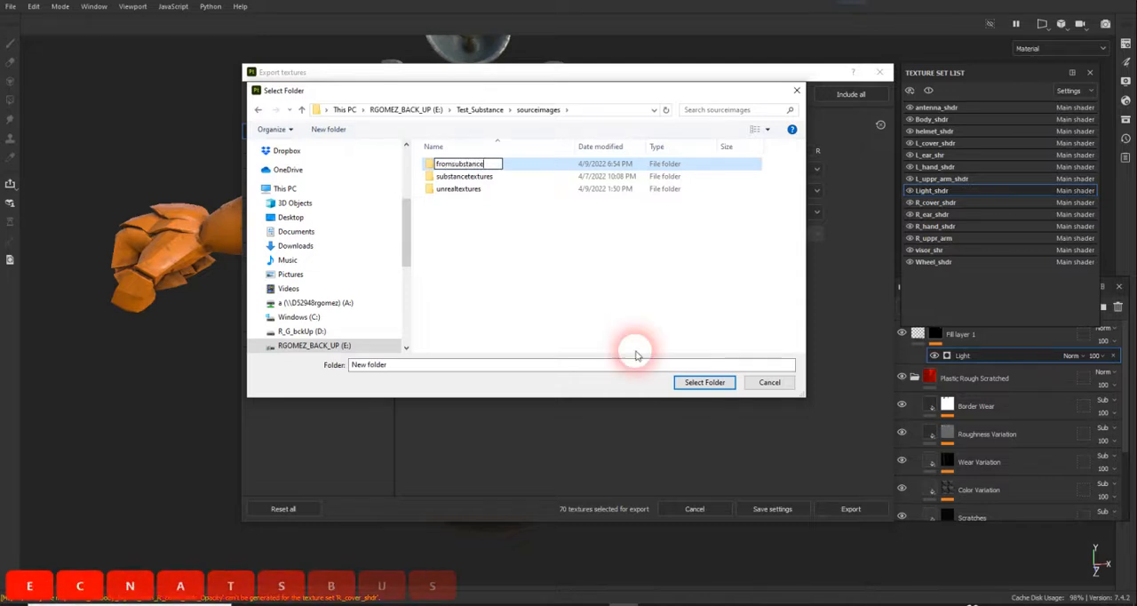
{"action": "type", "text": "toUnreal"}
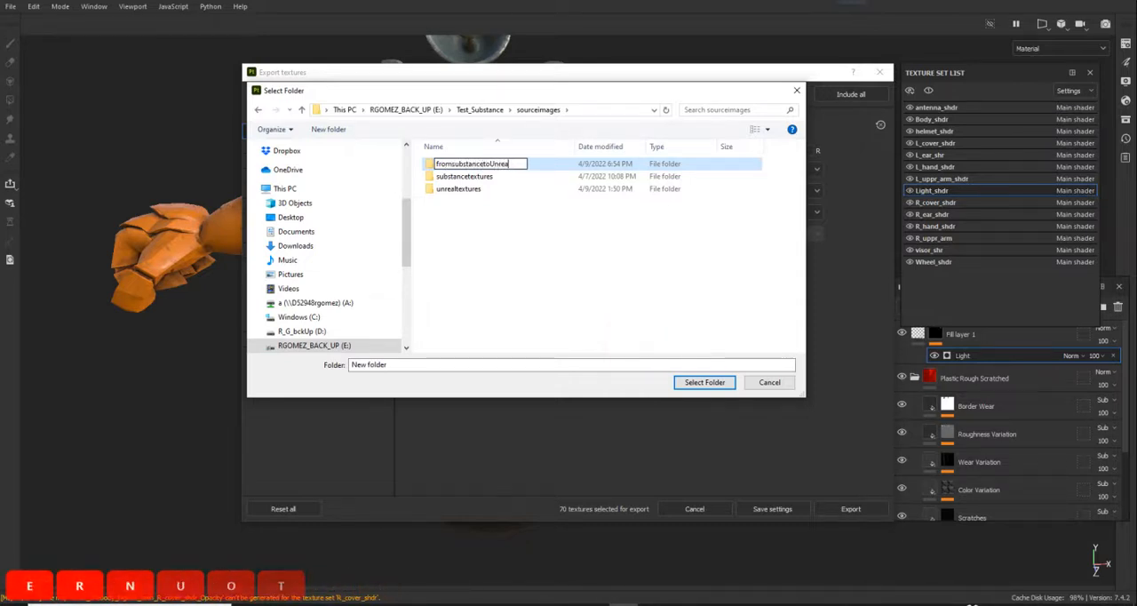
{"action": "left_click", "coordinate": [454, 164]}
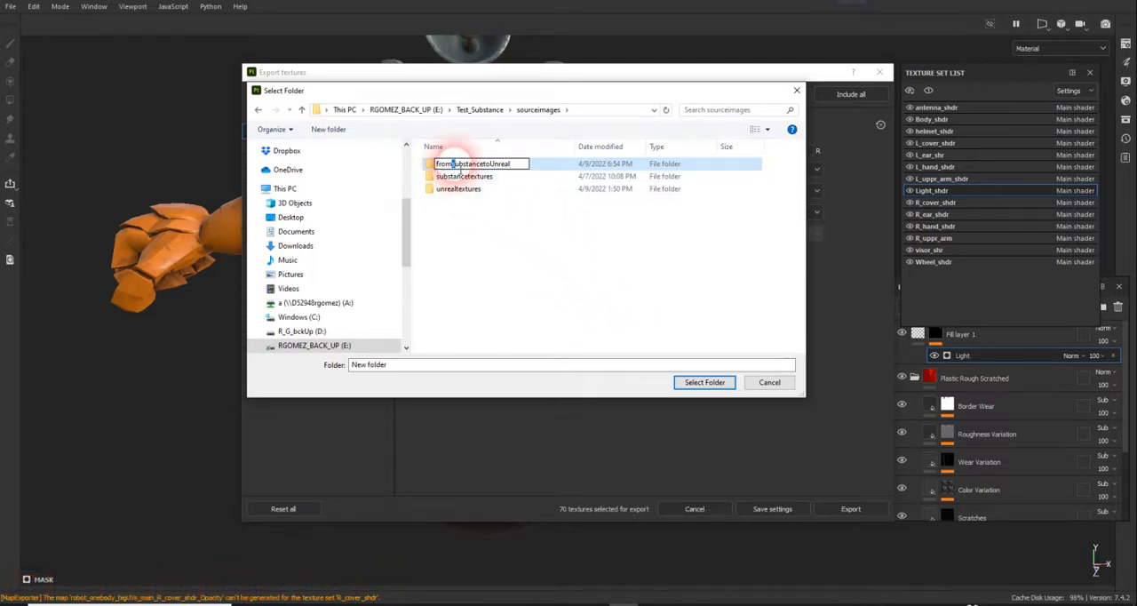
{"action": "key", "text": "Delete"}
{"action": "type", "text": "S"}
{"action": "key", "text": "Return"}
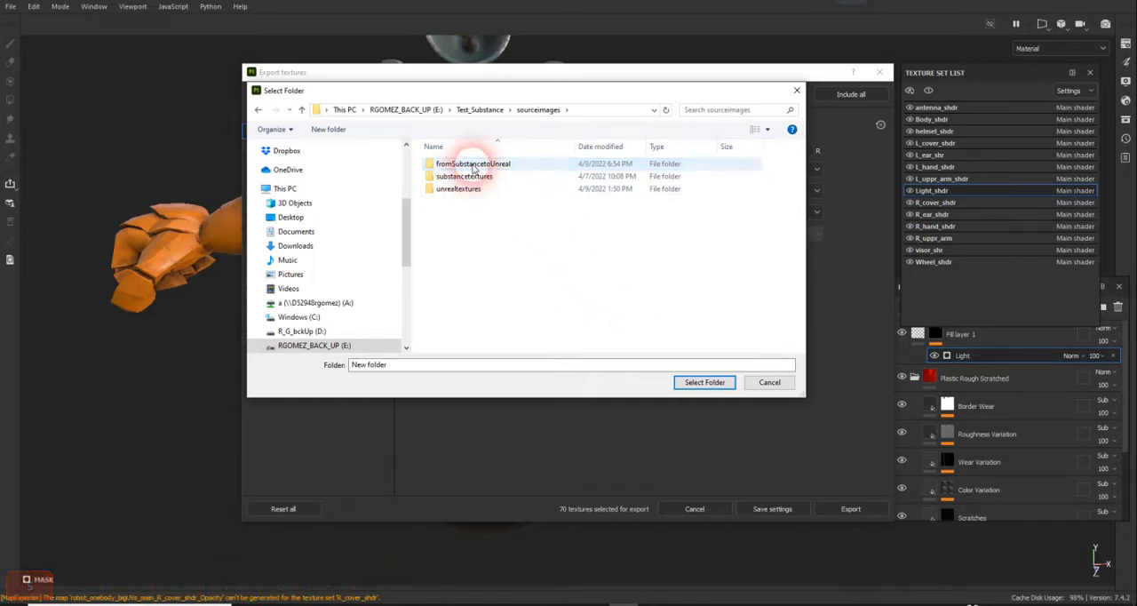
{"action": "double_click", "coordinate": [473, 167]}
{"action": "left_click", "coordinate": [688, 383]}
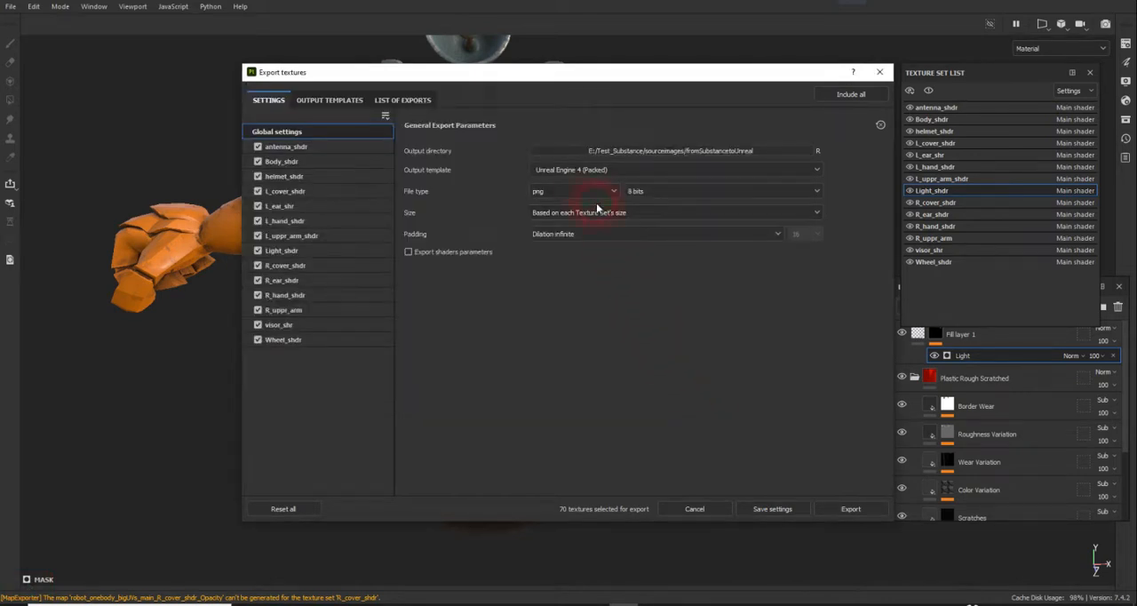
Step: Choose Unreal Engine 4 (Packed) as the output template for the texture export
{"action": "left_click", "coordinate": [575, 170]}
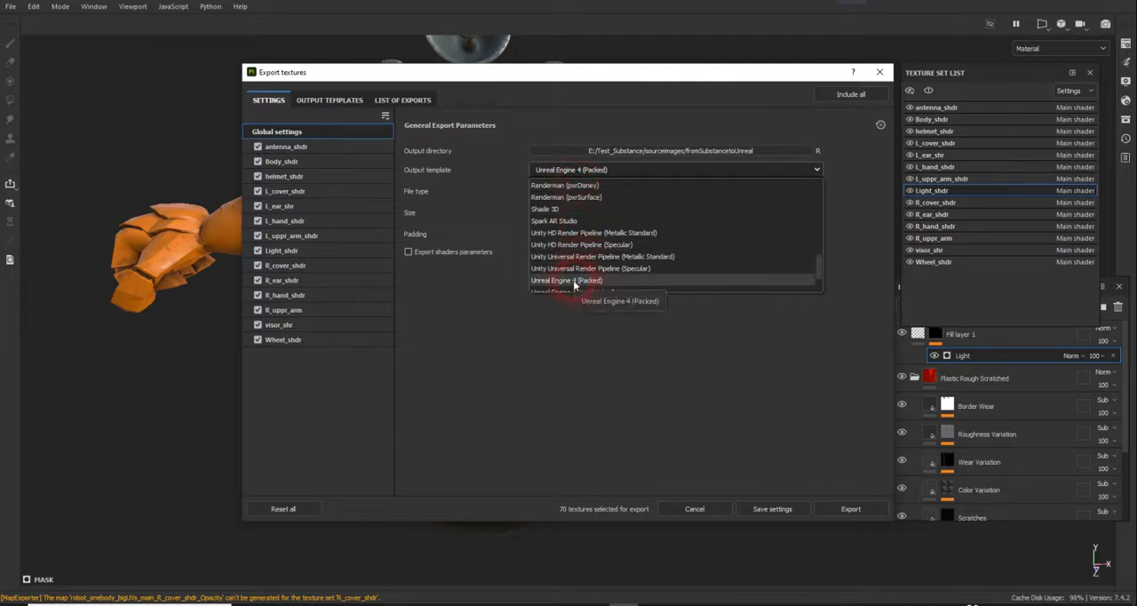
{"action": "scroll", "coordinate": [576, 286], "scroll_direction": "down", "scroll_amount": 2}
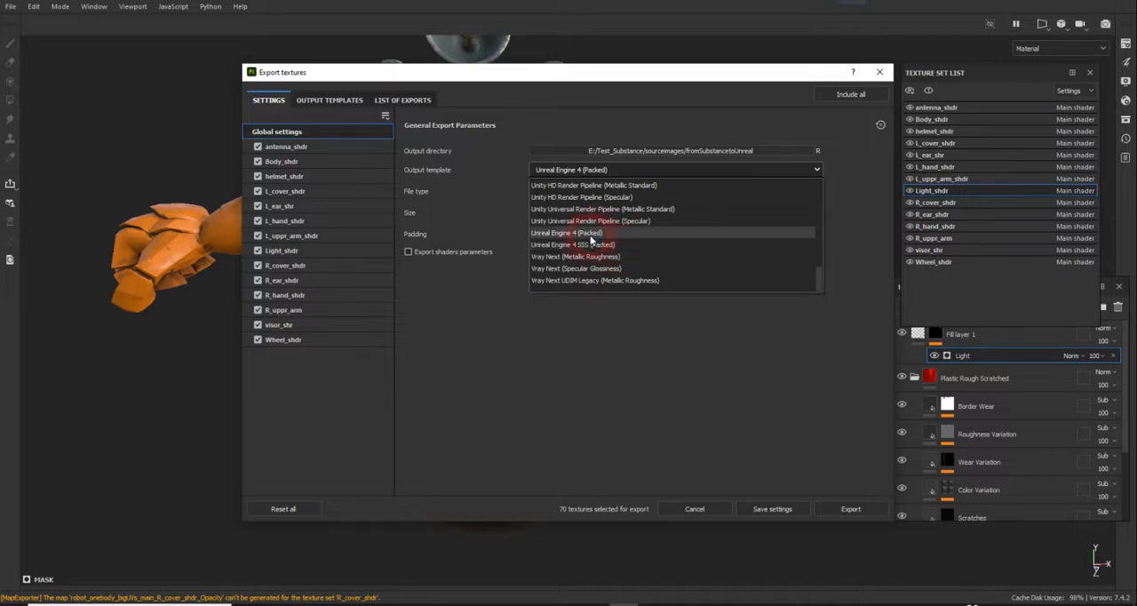
{"action": "left_click", "coordinate": [591, 235]}
{"action": "left_click", "coordinate": [678, 201]}
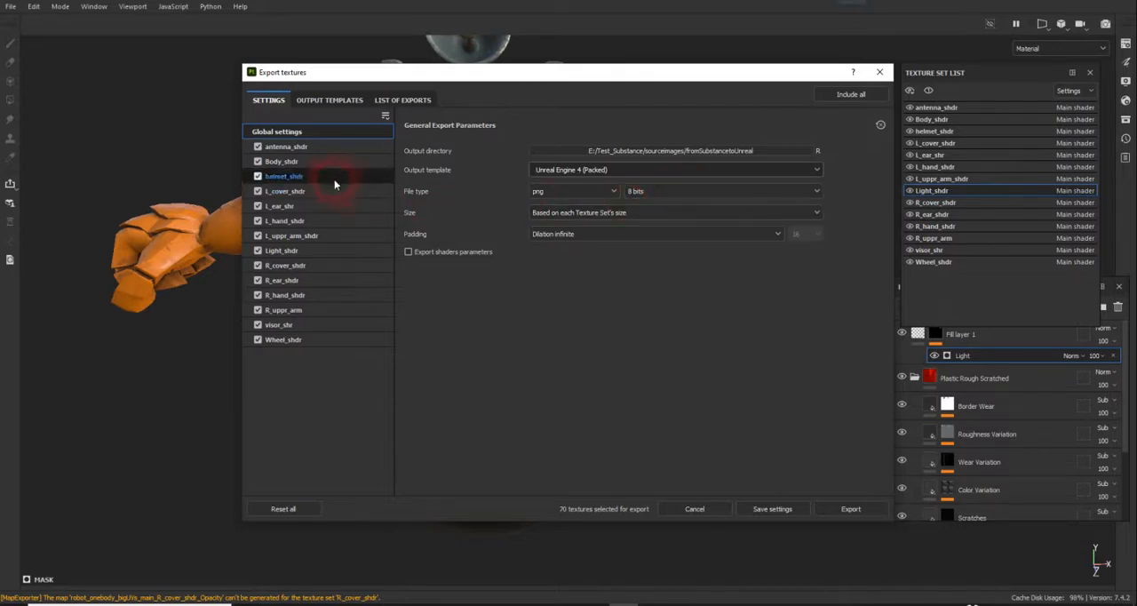
Step: Remove the RGB Opacity output map from the Unreal Engine 4 (Packed) preset
{"action": "left_click", "coordinate": [327, 99]}
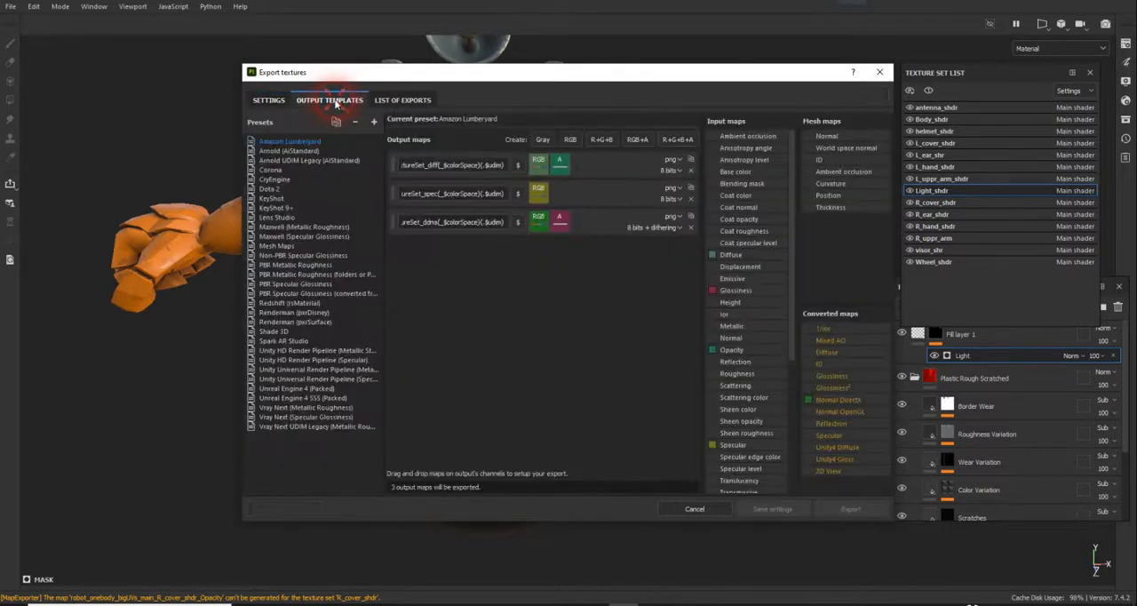
{"action": "left_click", "coordinate": [303, 389]}
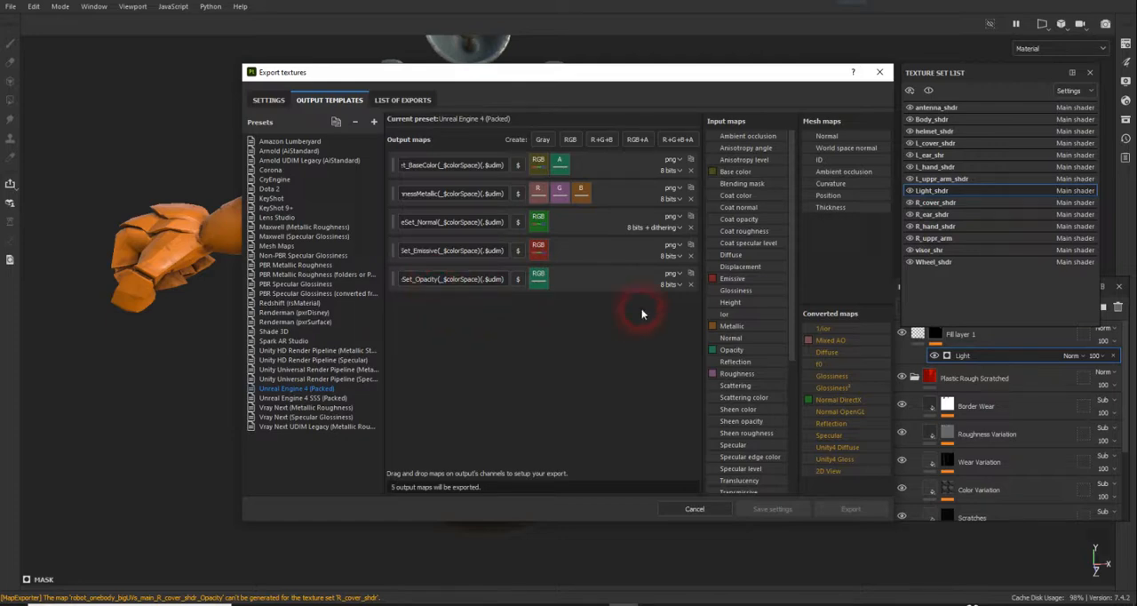
{"action": "left_click", "coordinate": [691, 284]}
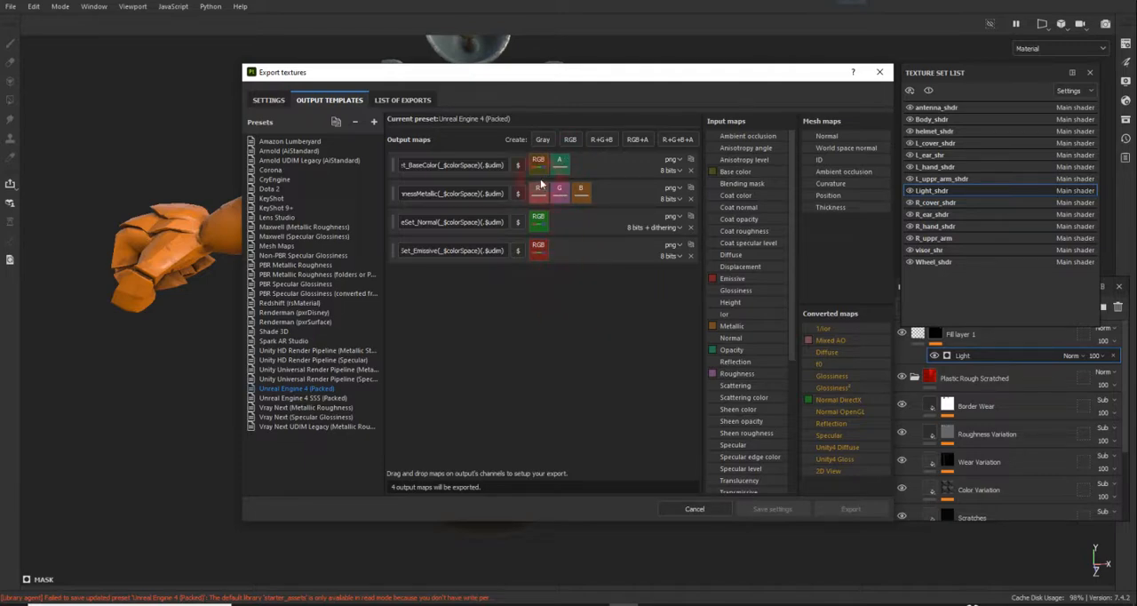
Step: Add a Gray output map to the preset and assign the Opacity input map to its Gray Channel
{"action": "left_click", "coordinate": [540, 140]}
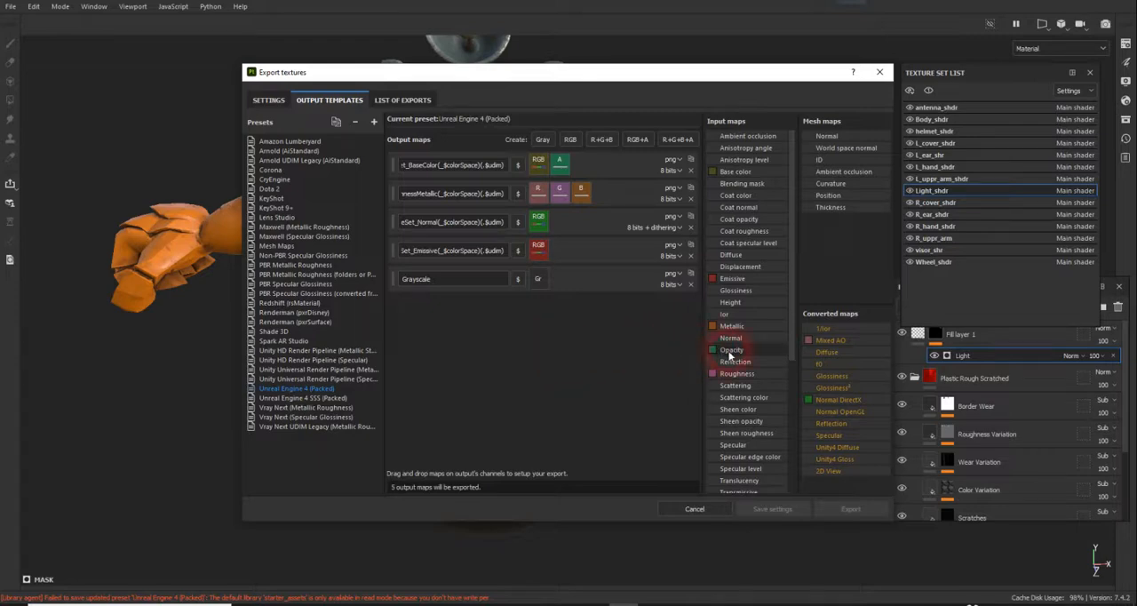
{"action": "left_click_drag", "start_coordinate": [730, 355], "coordinate": [541, 283]}
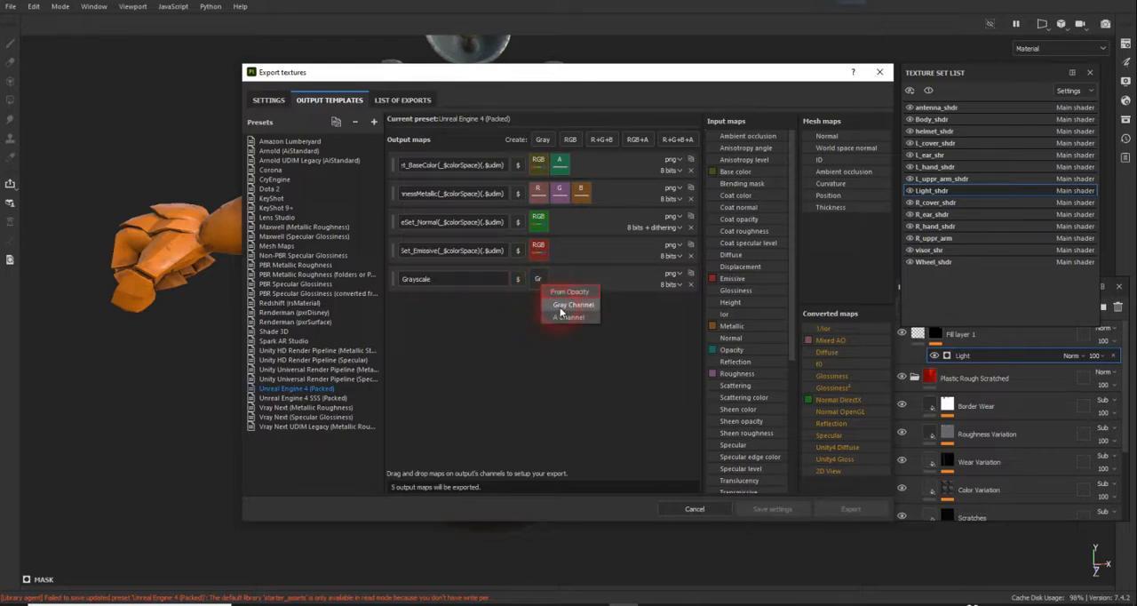
{"action": "left_click", "coordinate": [573, 305]}
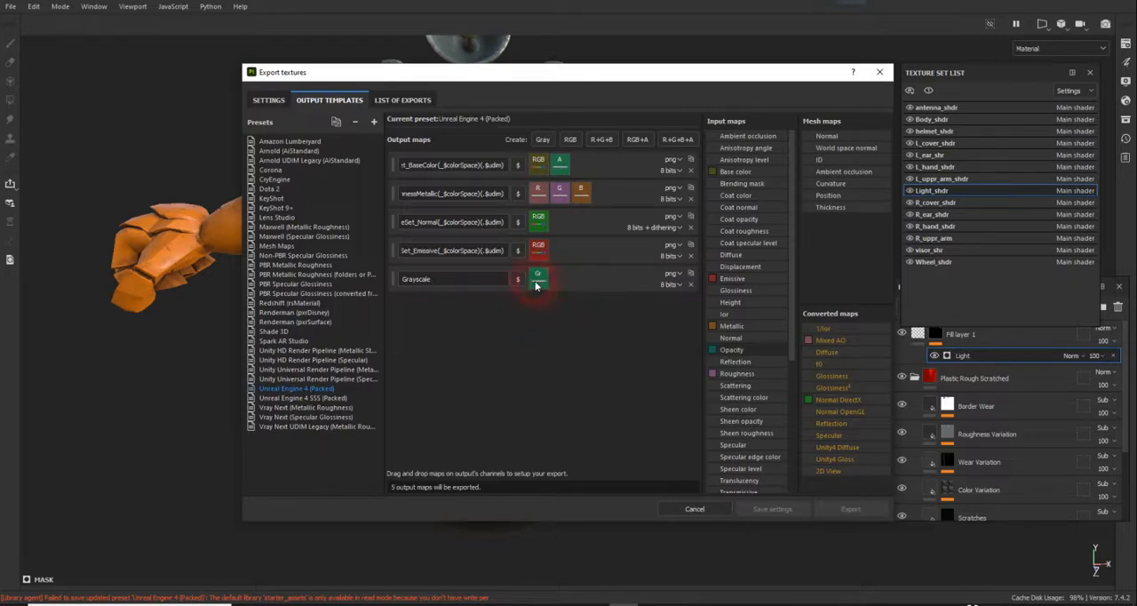
Step: Copy the Emissive output map's file name pattern into the name of the new grayscale map
{"action": "left_click", "coordinate": [405, 249]}
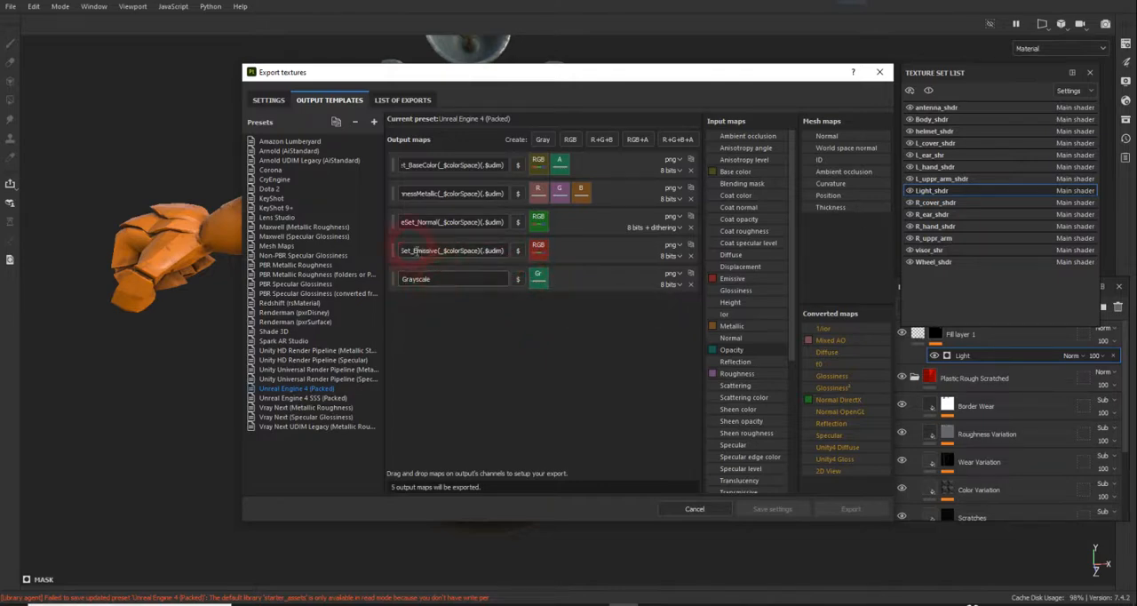
{"action": "triple_click", "coordinate": [408, 253]}
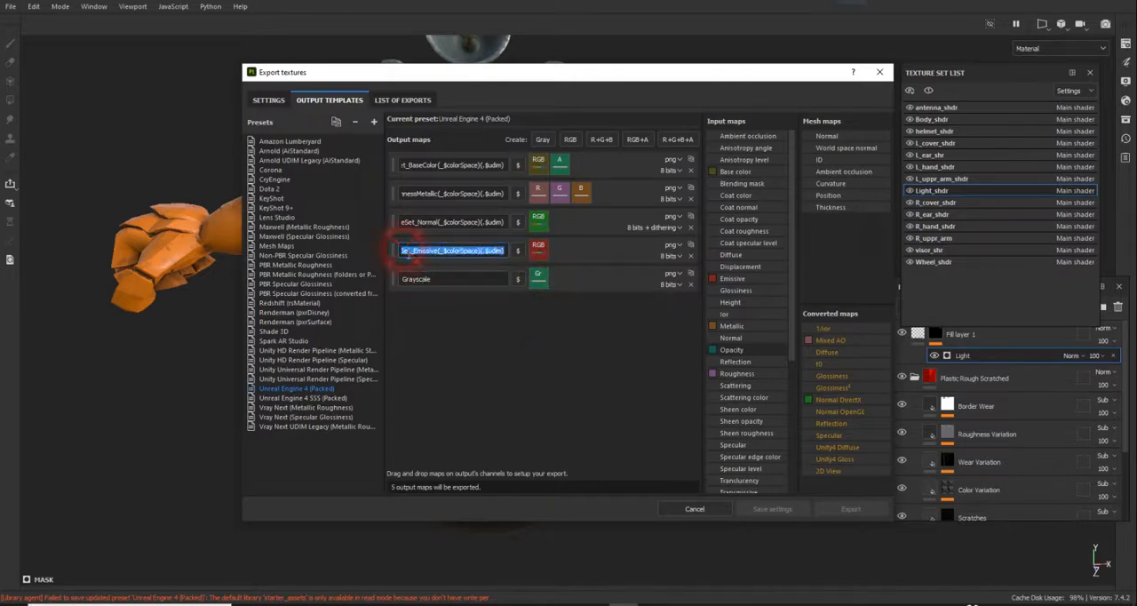
{"action": "key", "text": "ctrl+c"}
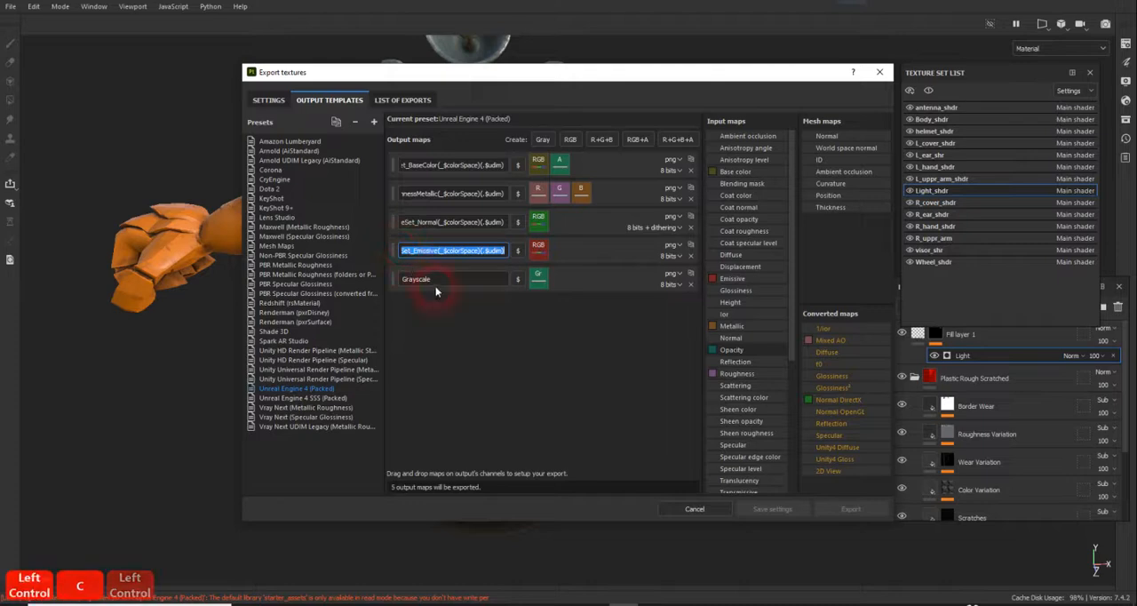
{"action": "double_click", "coordinate": [434, 281]}
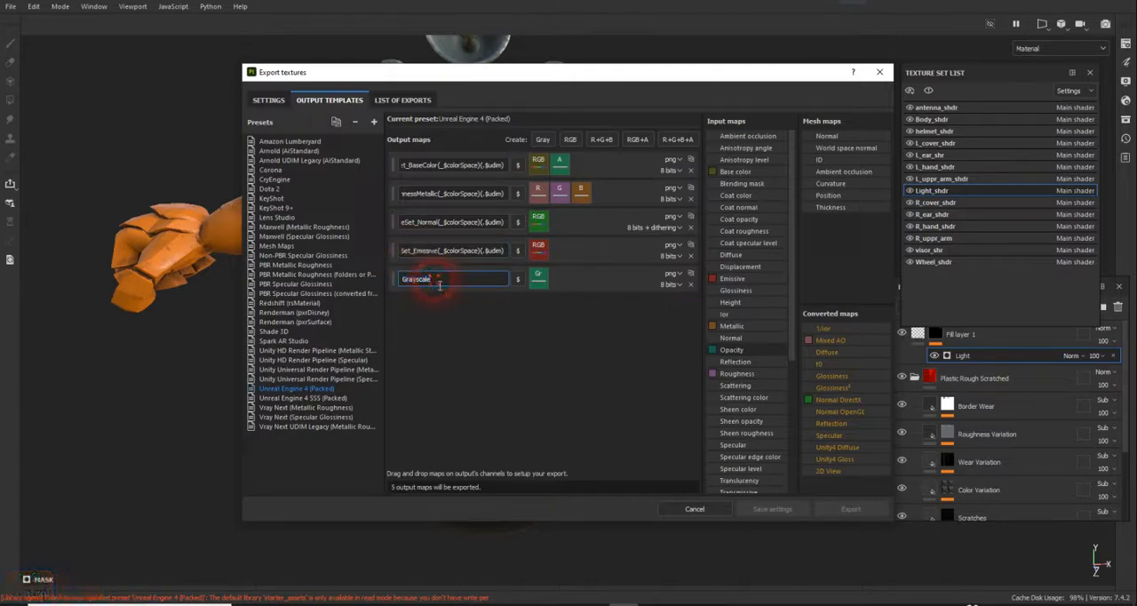
{"action": "left_click", "coordinate": [396, 282]}
{"action": "left_click", "coordinate": [443, 286]}
{"action": "double_click", "coordinate": [392, 280]}
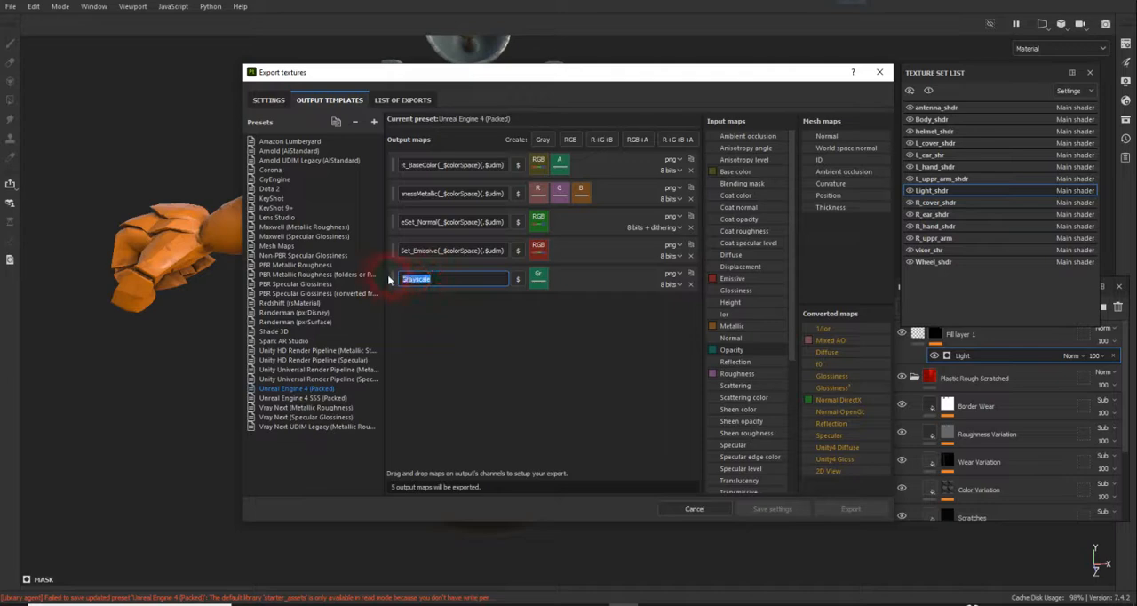
{"action": "key", "text": "ctrl+v"}
{"action": "left_click", "coordinate": [444, 287]}
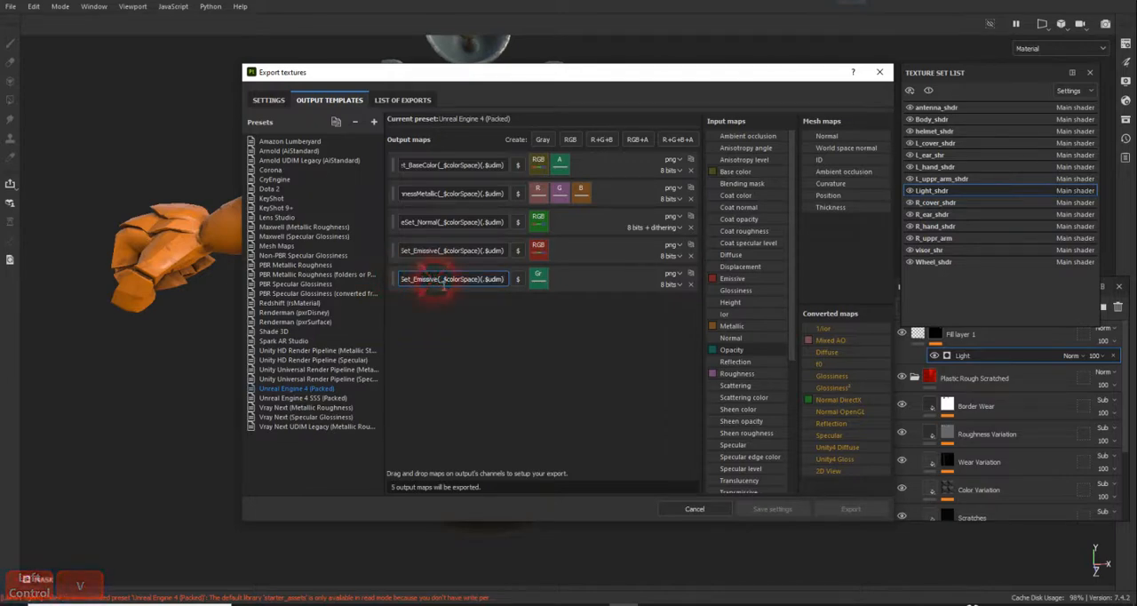
Step: Replace Emissive with Opasity in the grayscale map's name pattern, keeping the $mesh and $textureSet tokens
{"action": "left_click_drag", "start_coordinate": [438, 281], "coordinate": [414, 281]}
{"action": "type", "text": "Opasi"}
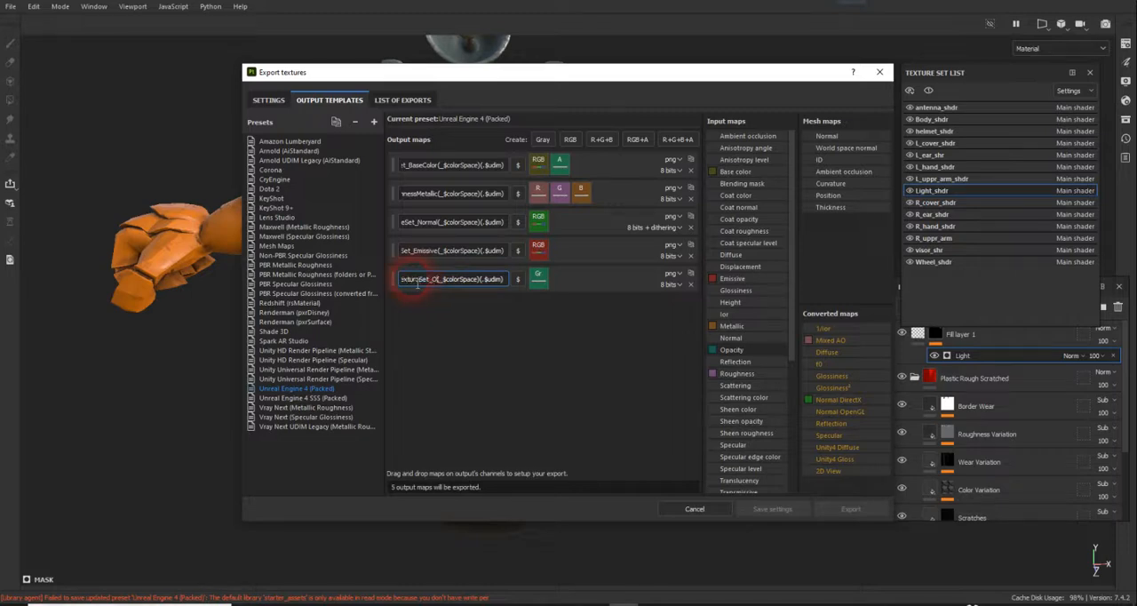
{"action": "type", "text": "ty"}
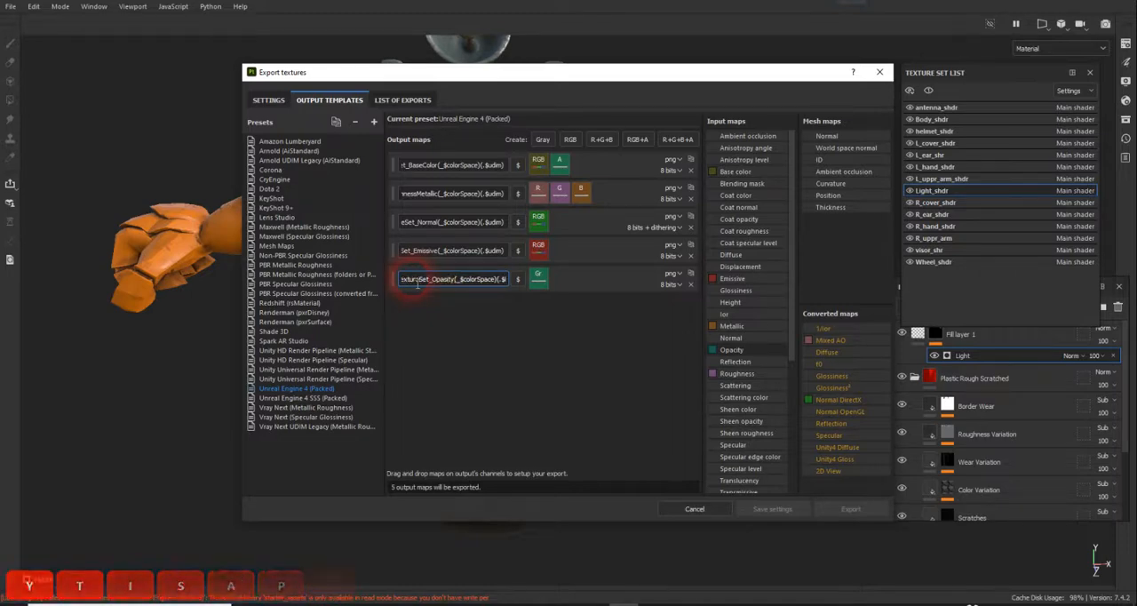
{"action": "left_click_drag", "start_coordinate": [418, 284], "coordinate": [386, 284]}
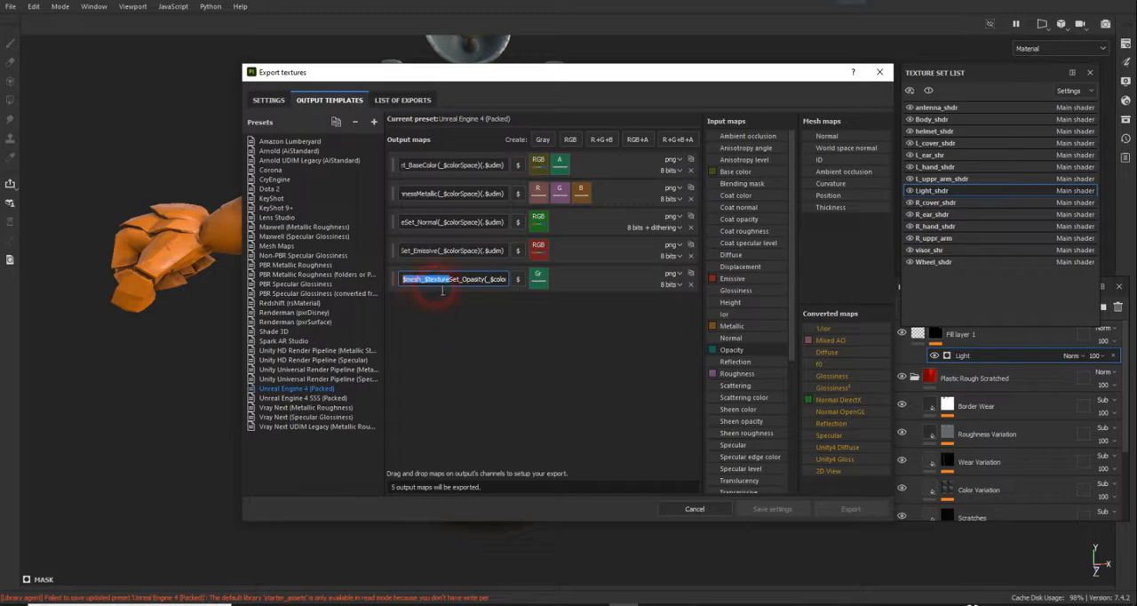
{"action": "left_click", "coordinate": [431, 283]}
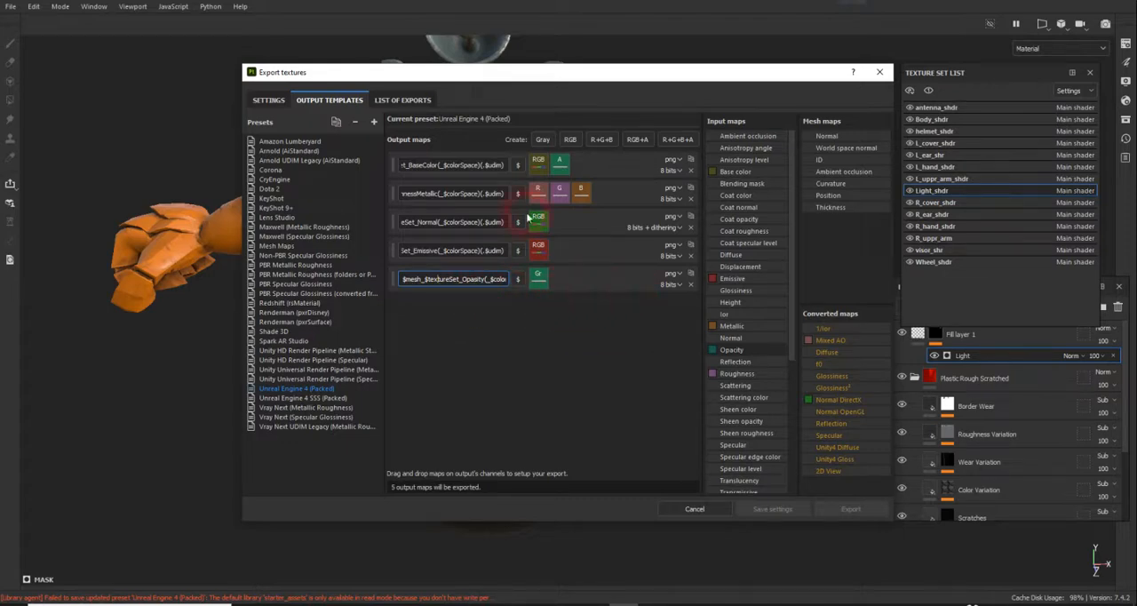
{"action": "left_click", "coordinate": [512, 358]}
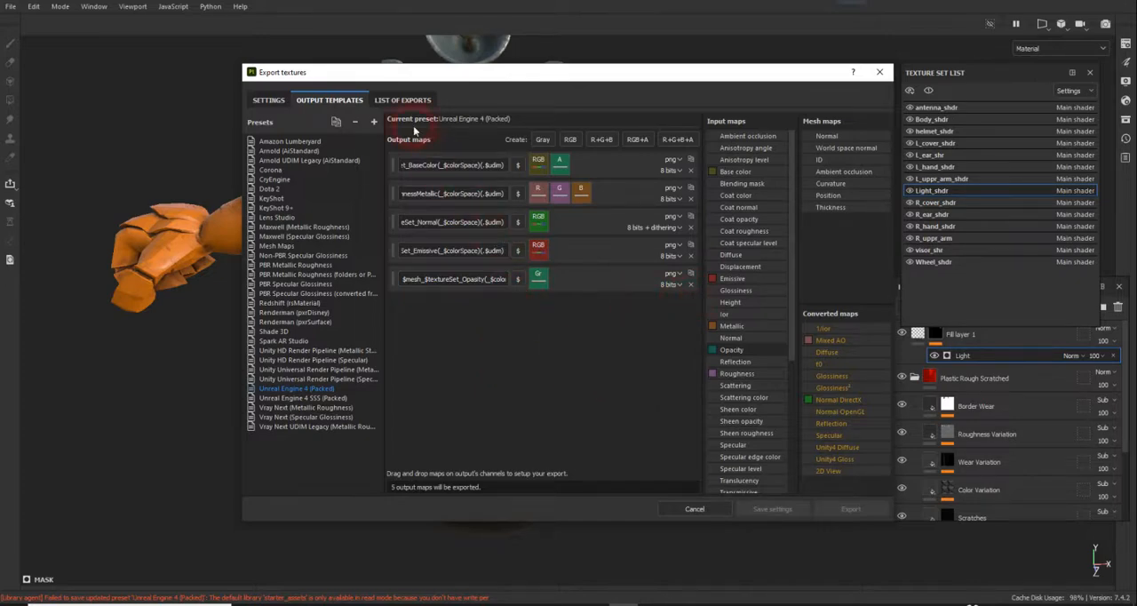
Step: Check the list of files for every texture set and export the textures with the Unreal Engine 4 (Packed) template
{"action": "left_click", "coordinate": [407, 100]}
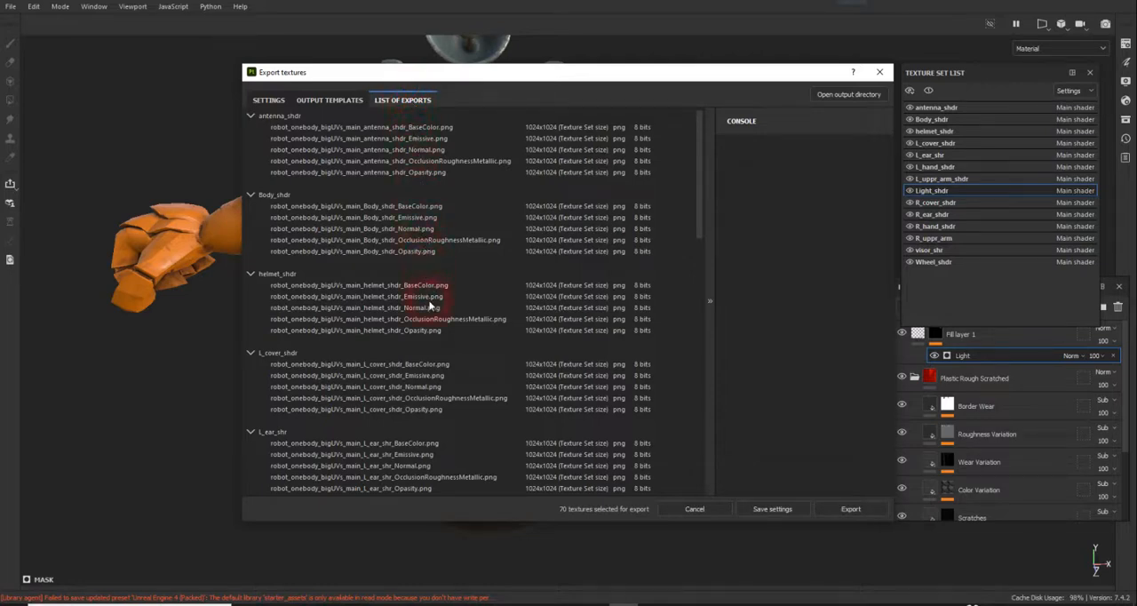
{"action": "scroll", "coordinate": [416, 471], "scroll_direction": "down", "scroll_amount": 5}
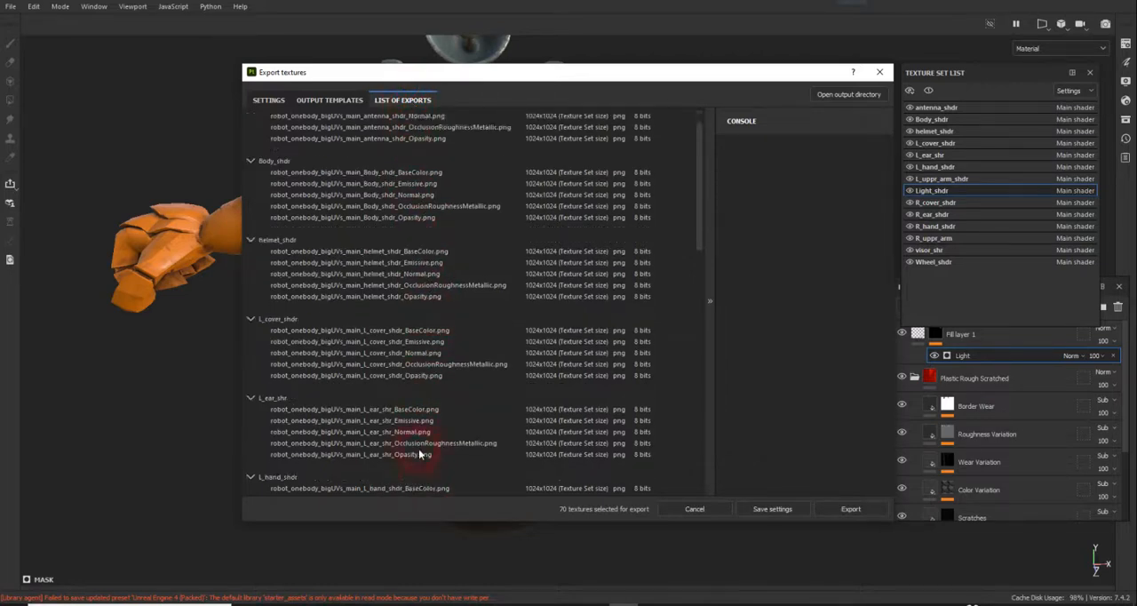
{"action": "scroll", "coordinate": [418, 448], "scroll_direction": "up", "scroll_amount": 5}
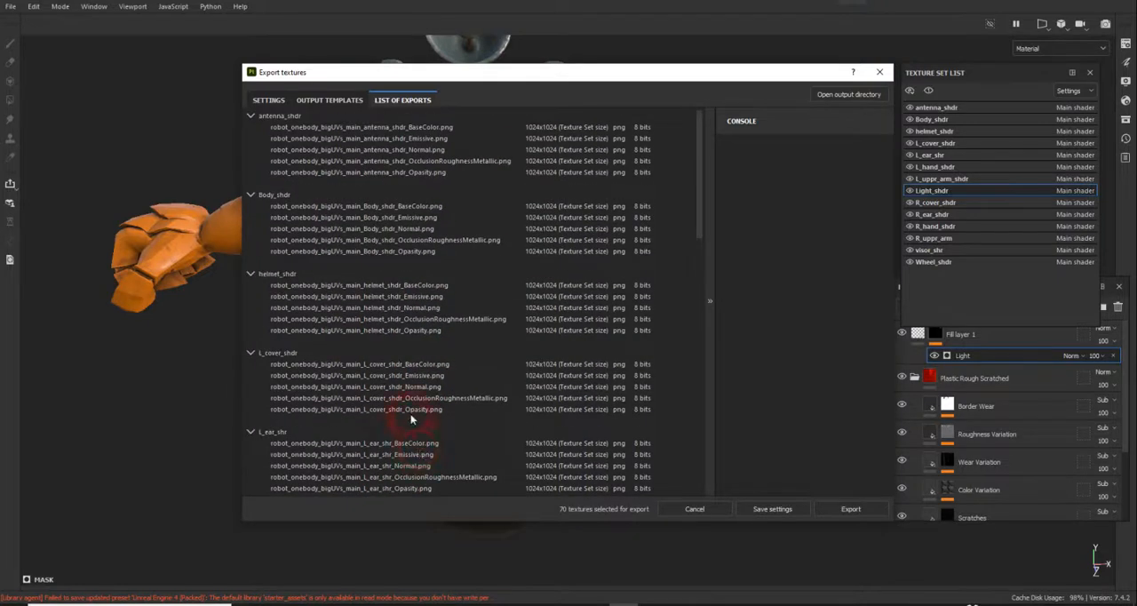
{"action": "left_click", "coordinate": [269, 102]}
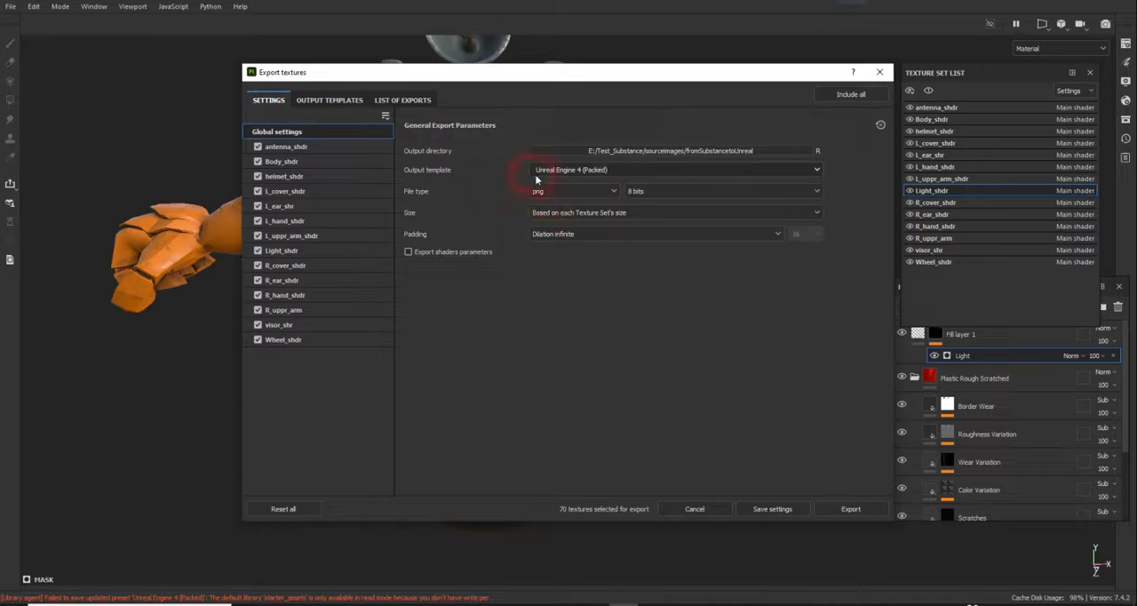
{"action": "left_click", "coordinate": [854, 512]}
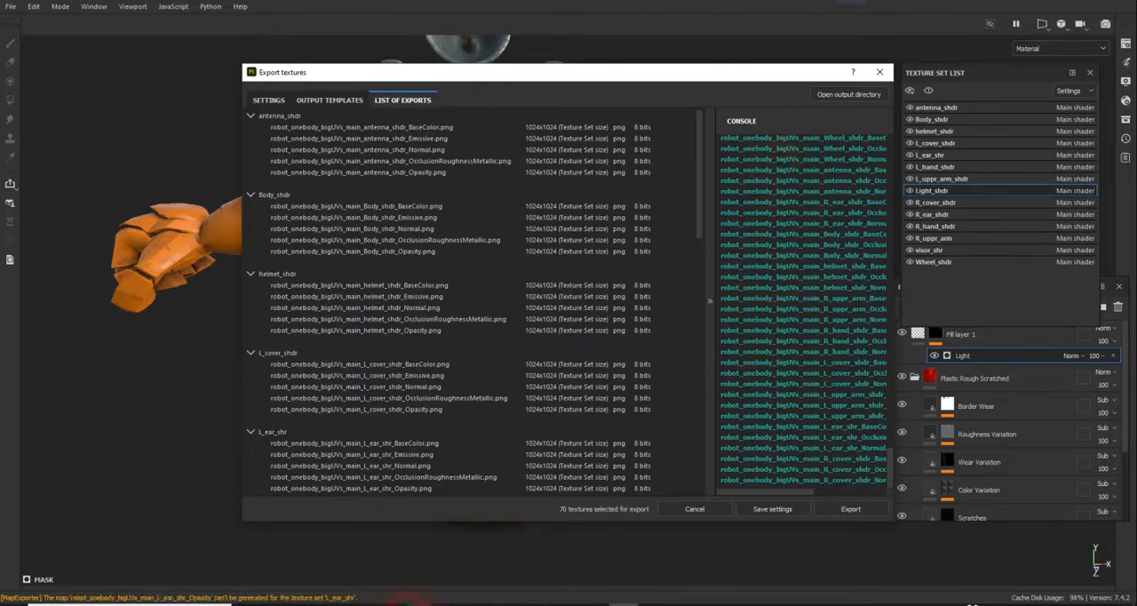
Step: Switch to File Explorer and open the fromSubstancetoUnreal folder in Test_Substance > sourceimages on drive E:
{"action": "left_click", "coordinate": [421, 605]}
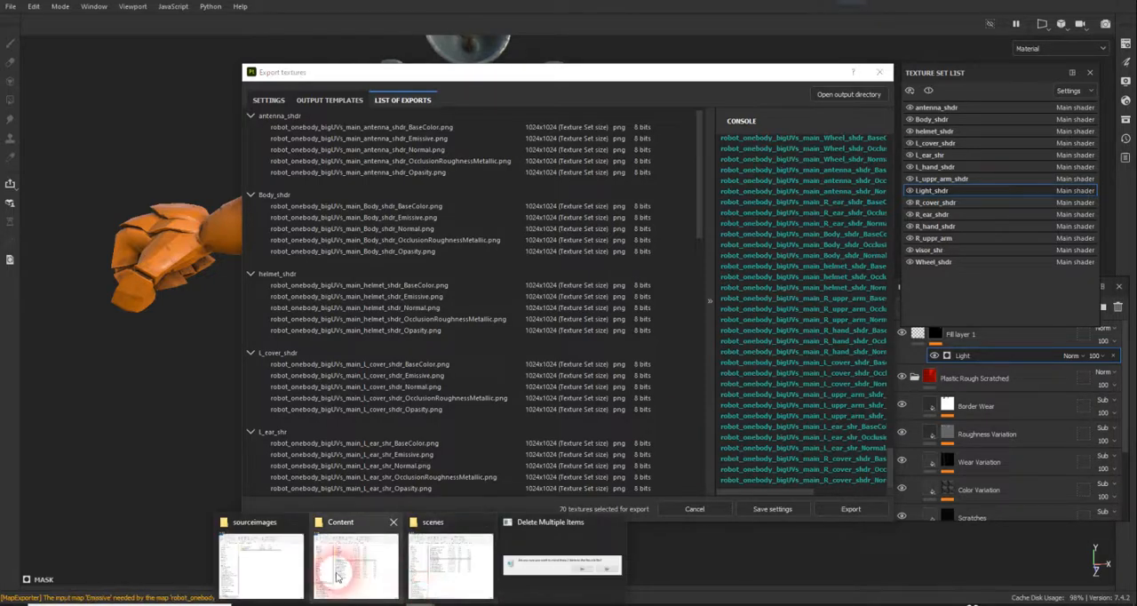
{"action": "left_click", "coordinate": [450, 562]}
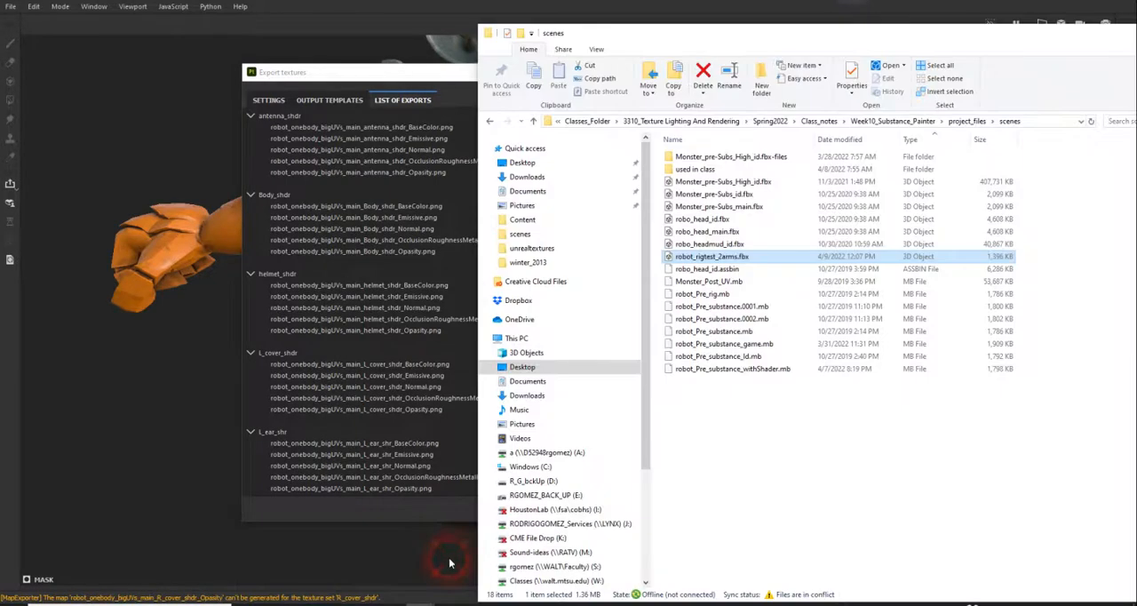
{"action": "left_click", "coordinate": [536, 480]}
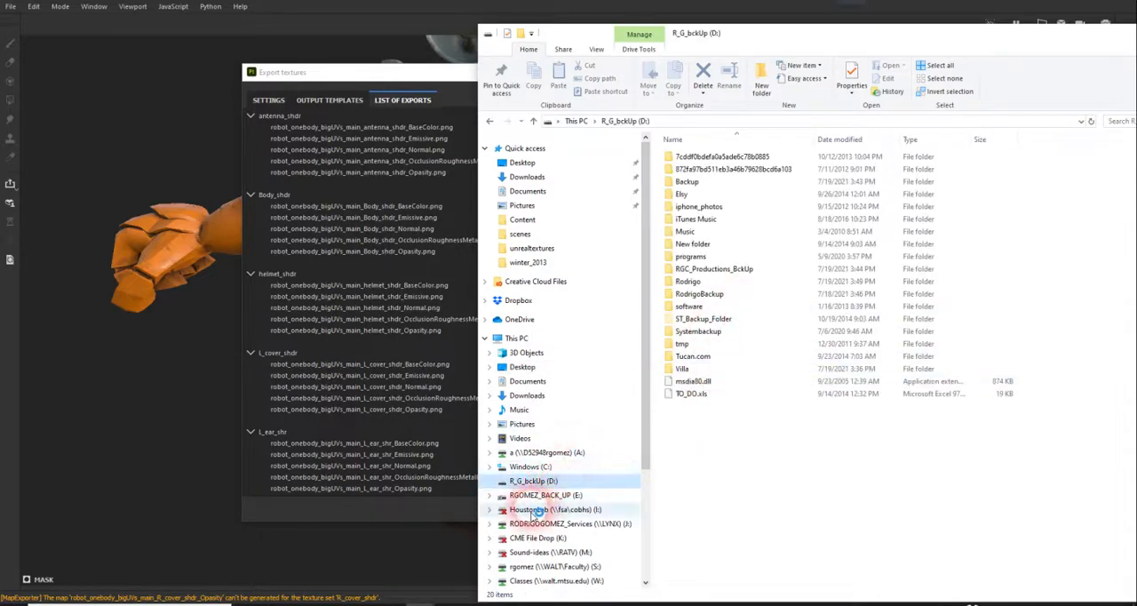
{"action": "left_click", "coordinate": [538, 496]}
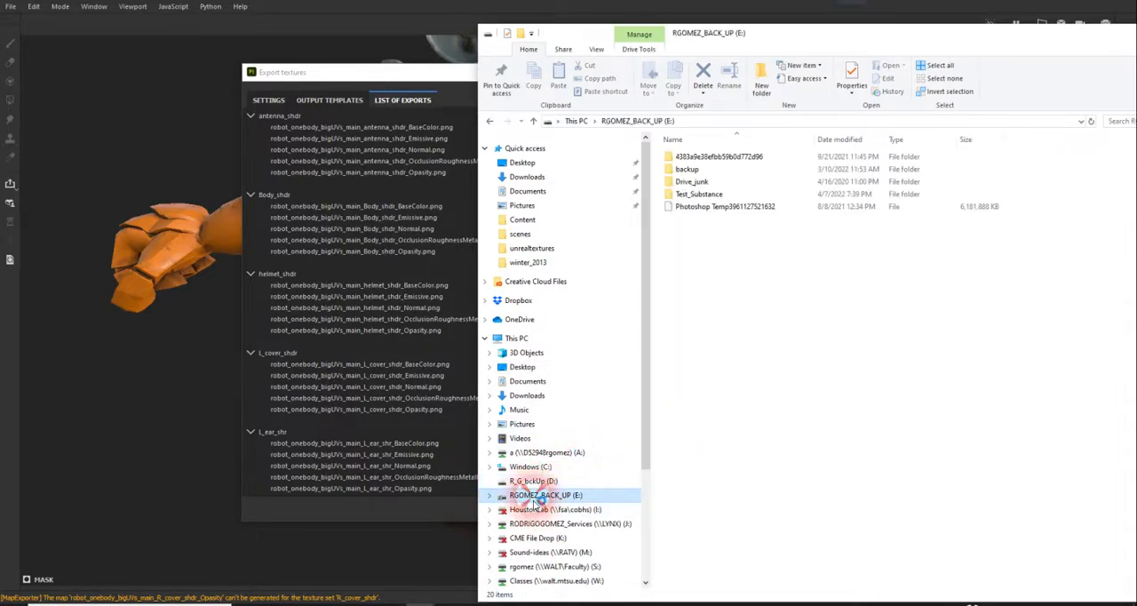
{"action": "double_click", "coordinate": [700, 194]}
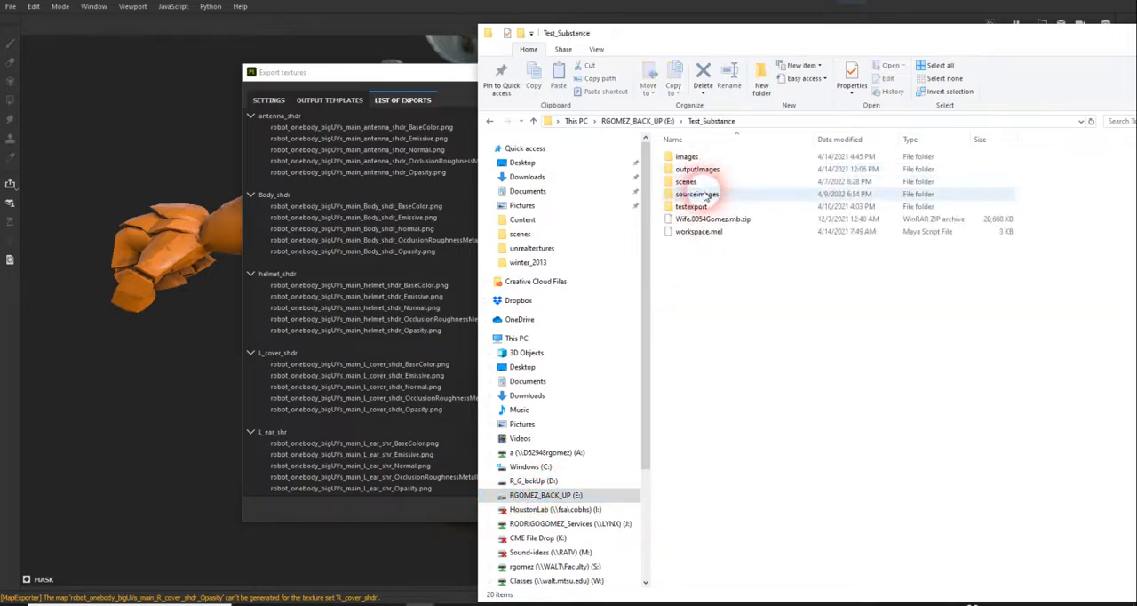
{"action": "double_click", "coordinate": [707, 194]}
{"action": "left_click", "coordinate": [720, 158]}
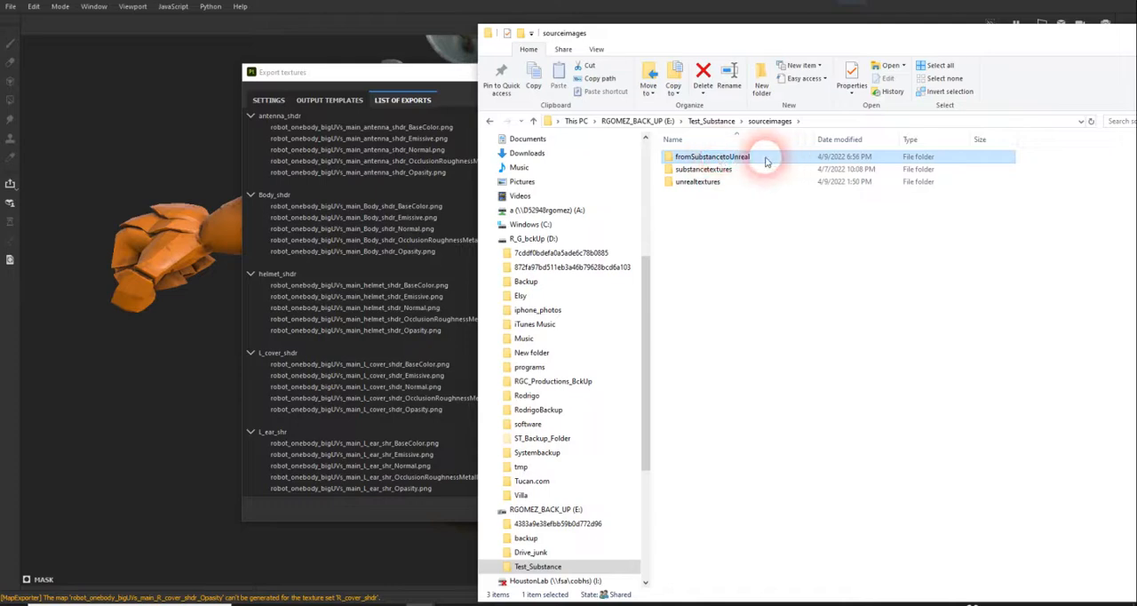
{"action": "double_click", "coordinate": [762, 161]}
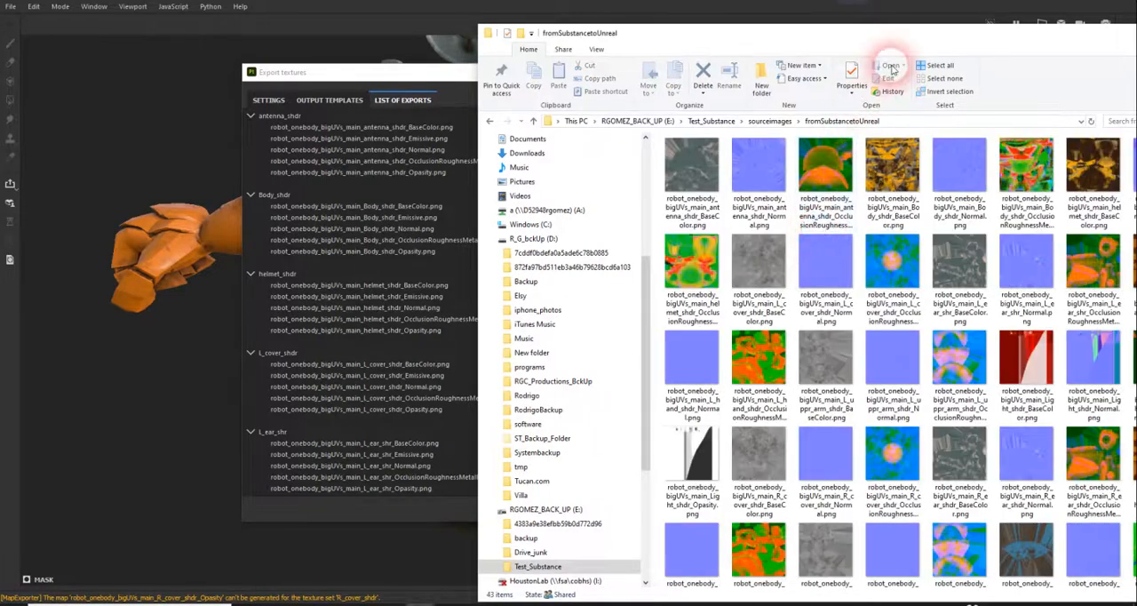
Step: Show the exported textures as extra large icons in a maximized window and select the antenna's OcclusionRoughnessMetallic map
{"action": "left_click_drag", "start_coordinate": [901, 26], "coordinate": [739, 39]}
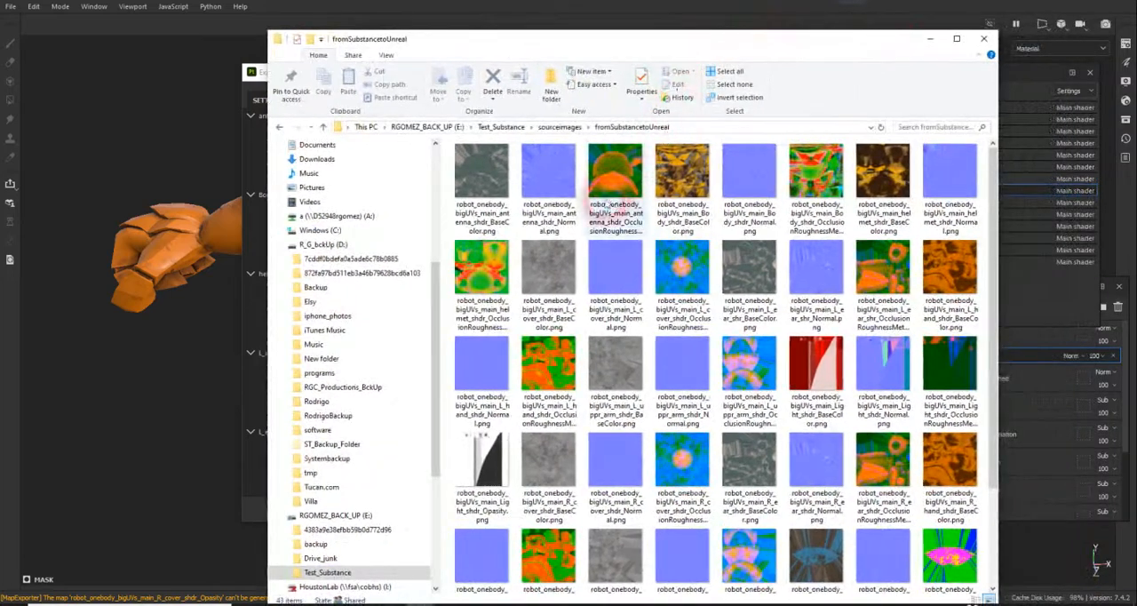
{"action": "right_click", "coordinate": [455, 230]}
{"action": "mouse_move", "coordinate": [560, 236]}
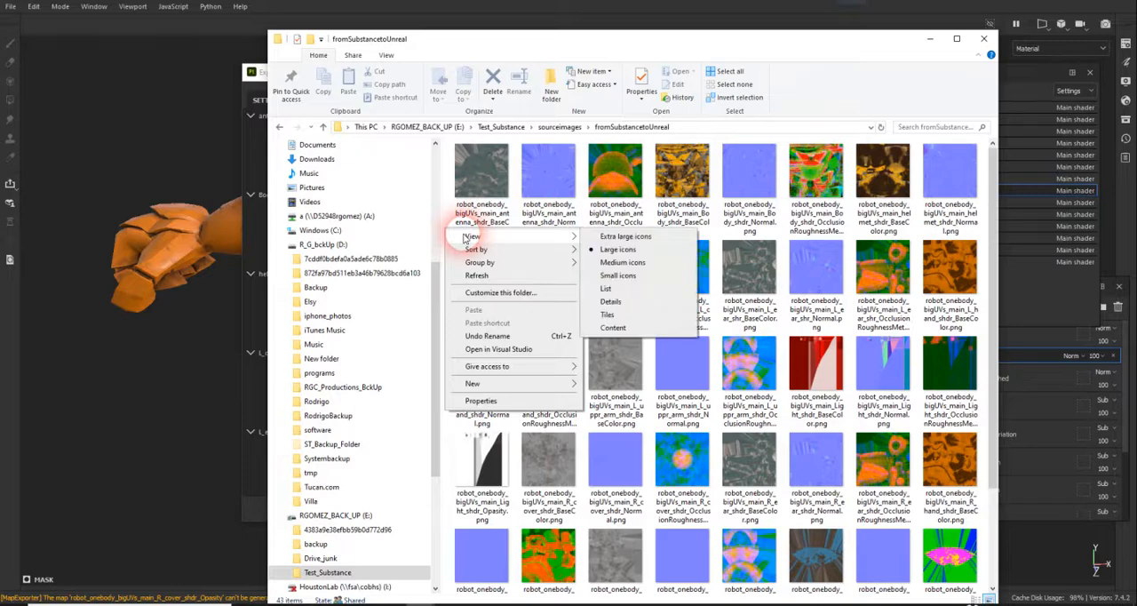
{"action": "left_click", "coordinate": [613, 236]}
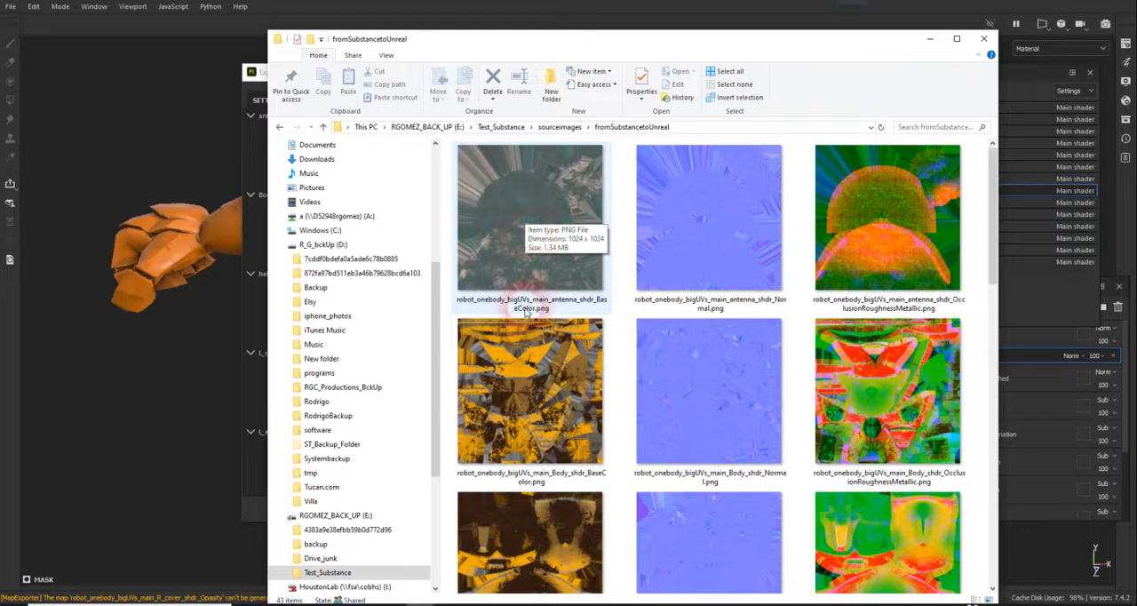
{"action": "left_click", "coordinate": [957, 41]}
{"action": "left_click", "coordinate": [638, 163]}
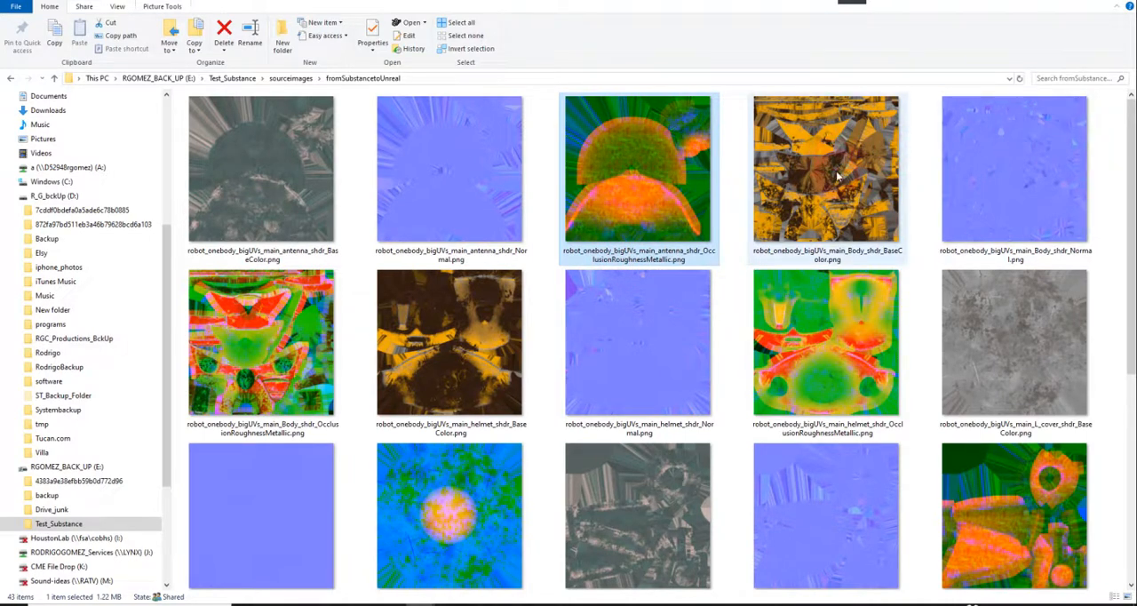
Step: Switch the texture thumbnails to large icons to review the whole export, and return to the sourceimages folder
{"action": "right_click", "coordinate": [1108, 151]}
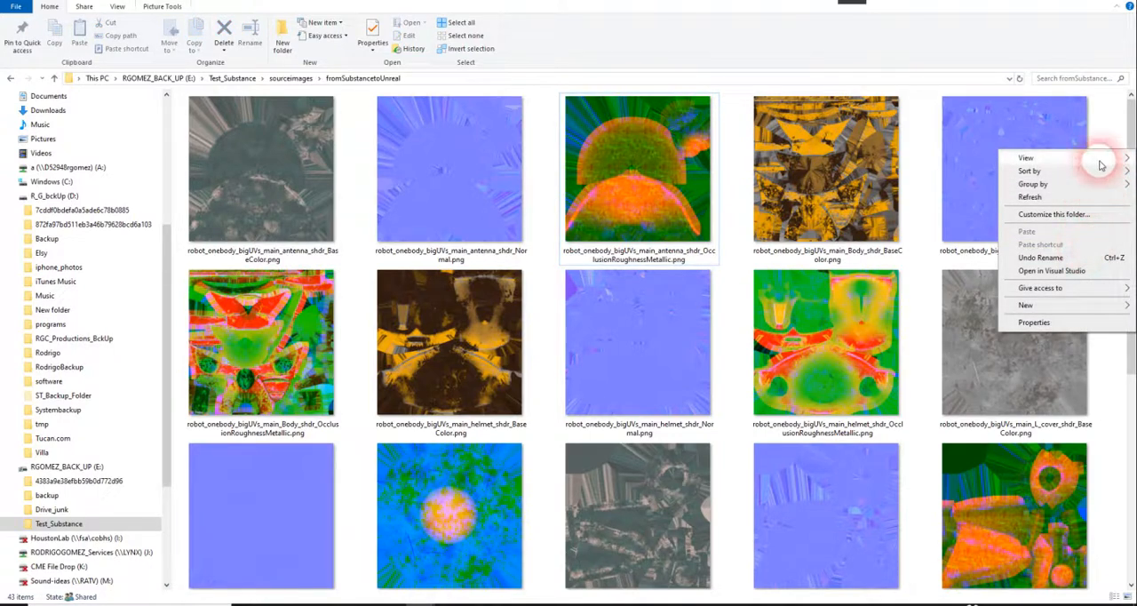
{"action": "mouse_move", "coordinate": [1096, 160]}
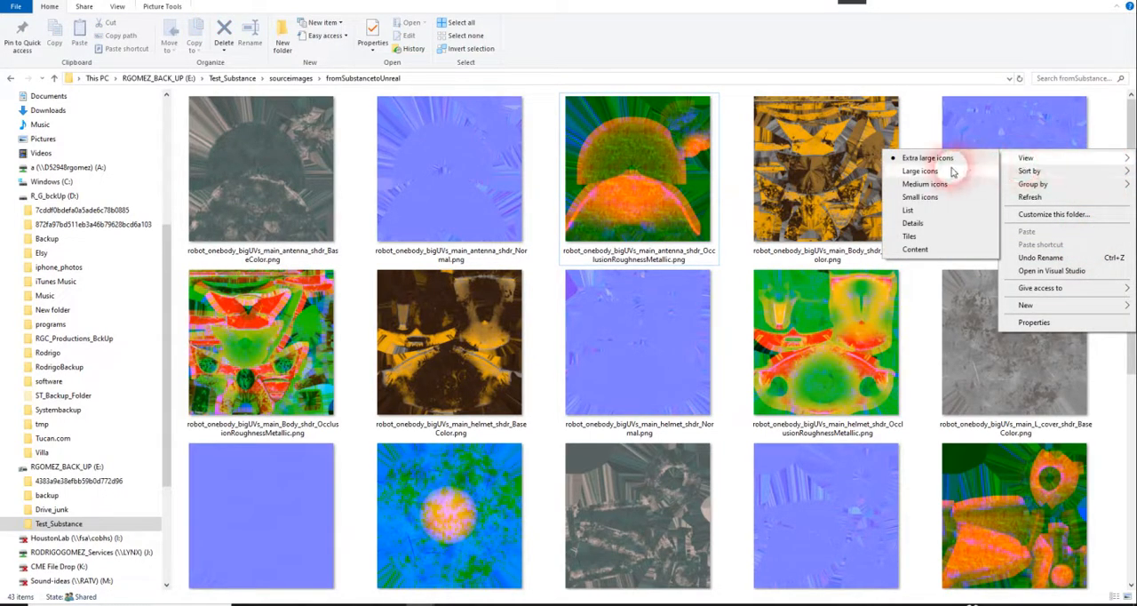
{"action": "left_click", "coordinate": [929, 184]}
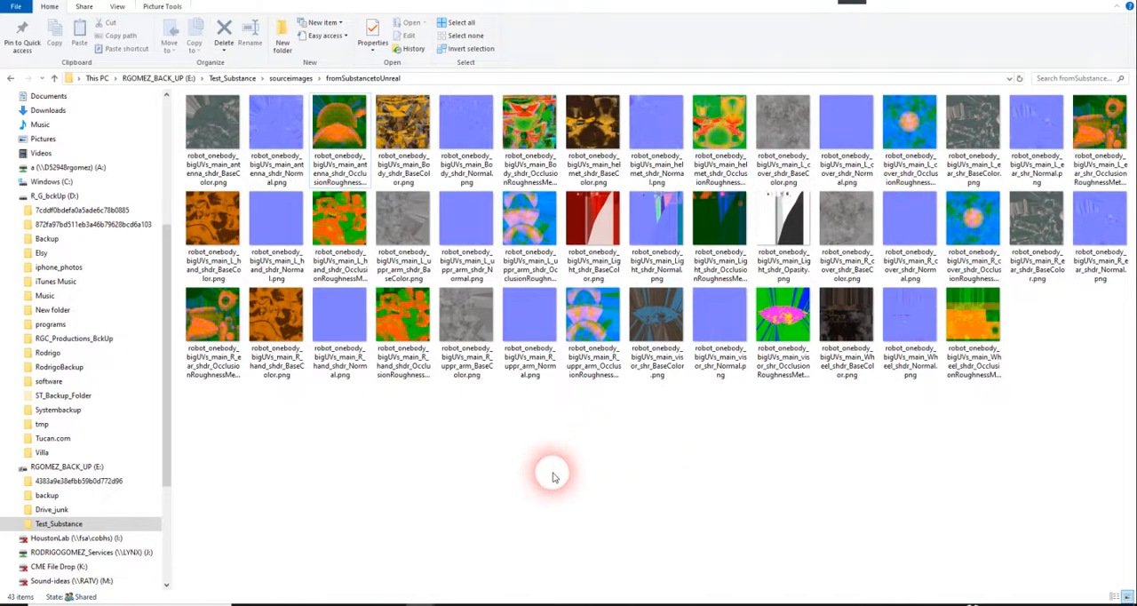
{"action": "left_click", "coordinate": [583, 507]}
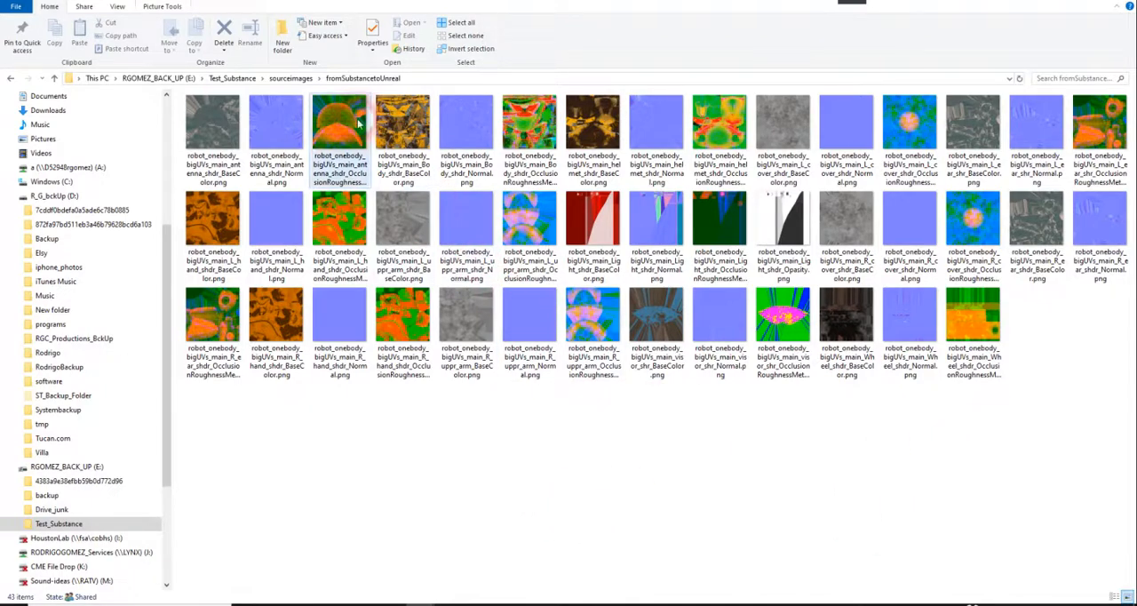
{"action": "left_click", "coordinate": [289, 79]}
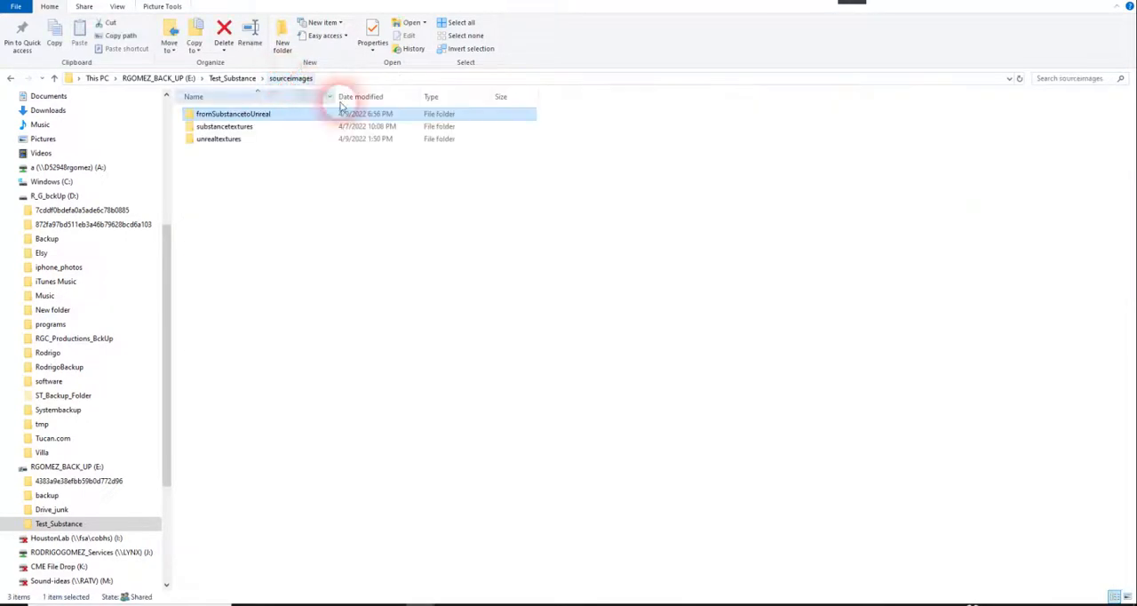